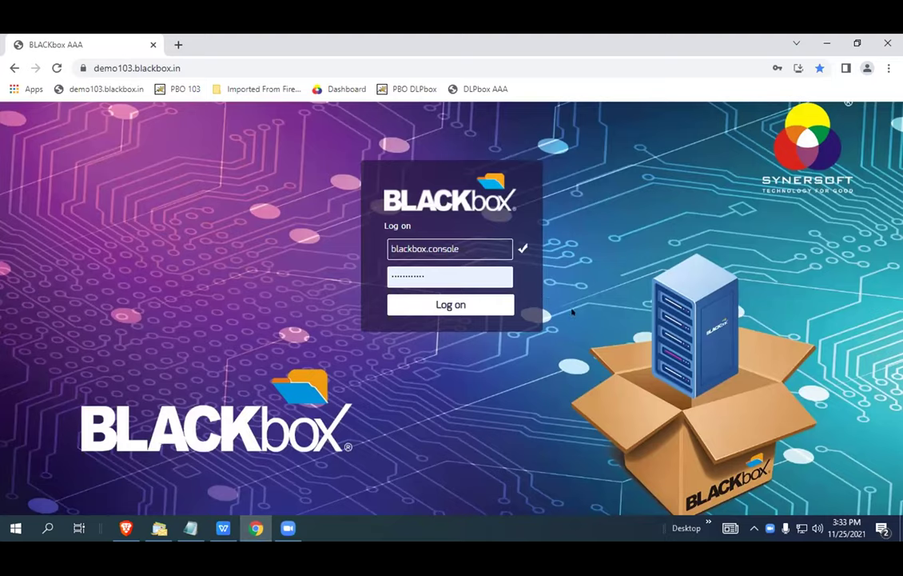
# Log on to BLACKbox AAA and open the acctmgr.personal user for editing from the Data Server Console's Users list
pyautogui.press('Return')
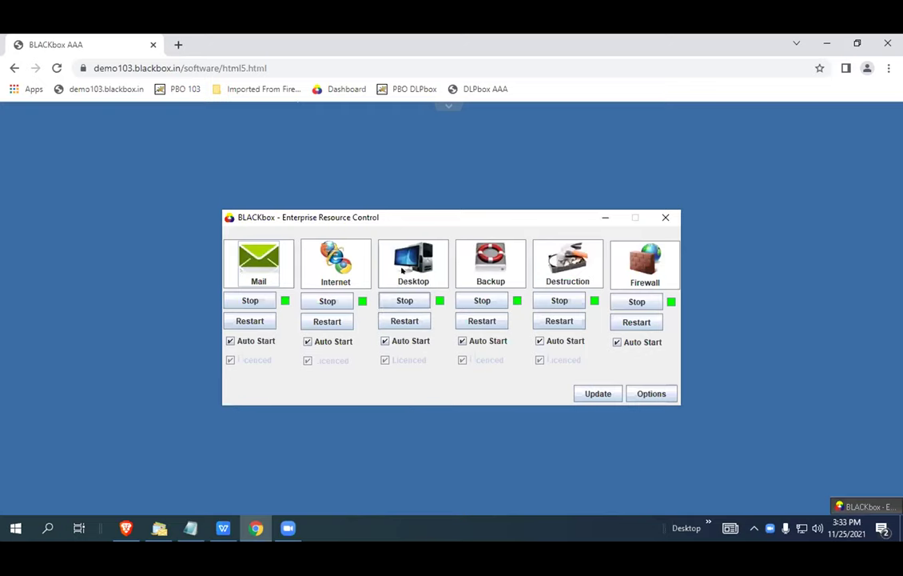
pyautogui.click(402, 269)
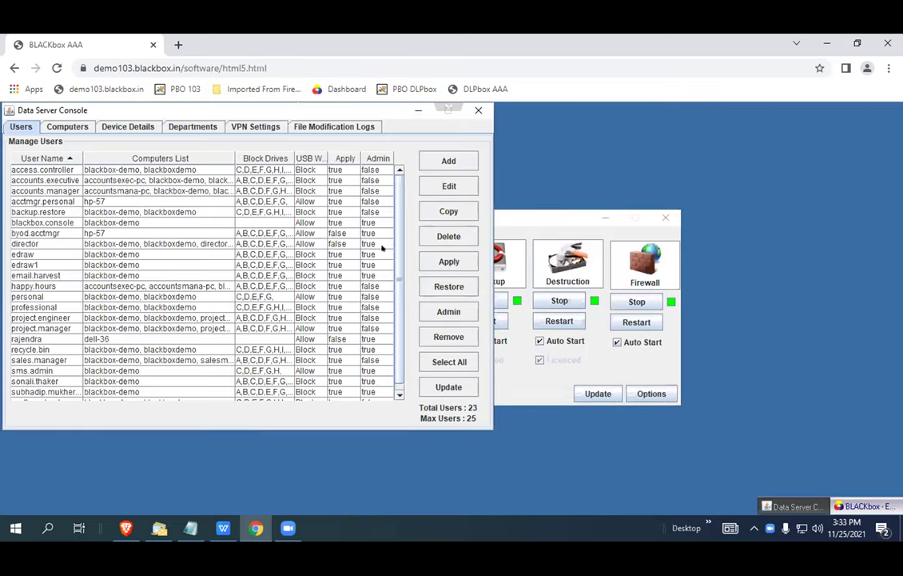
pyautogui.click(66, 200)
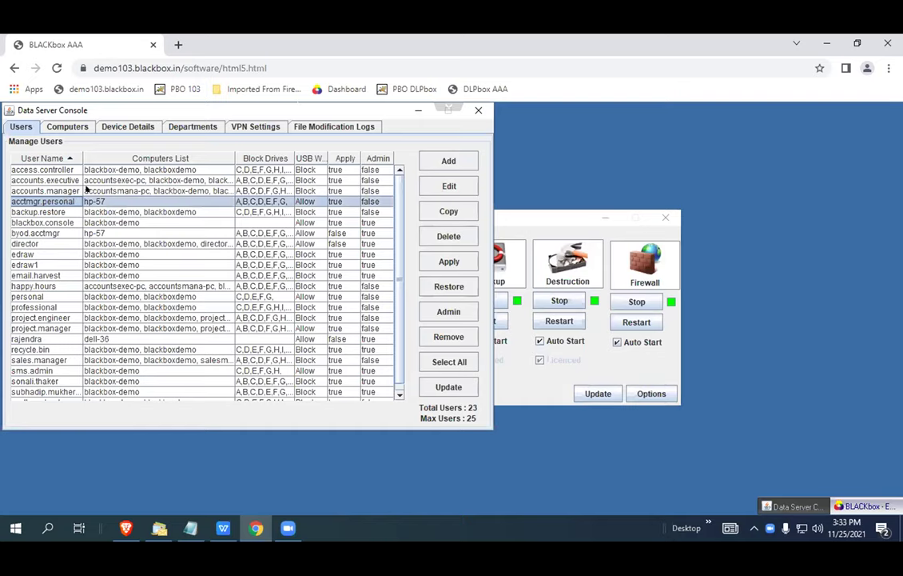
pyautogui.click(86, 188)
pyautogui.click(91, 200)
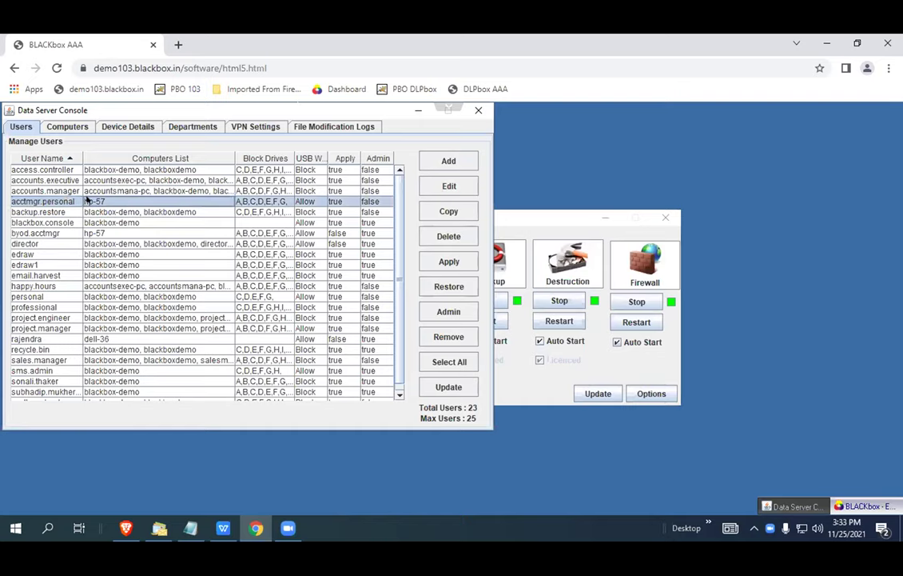
pyautogui.click(436, 186)
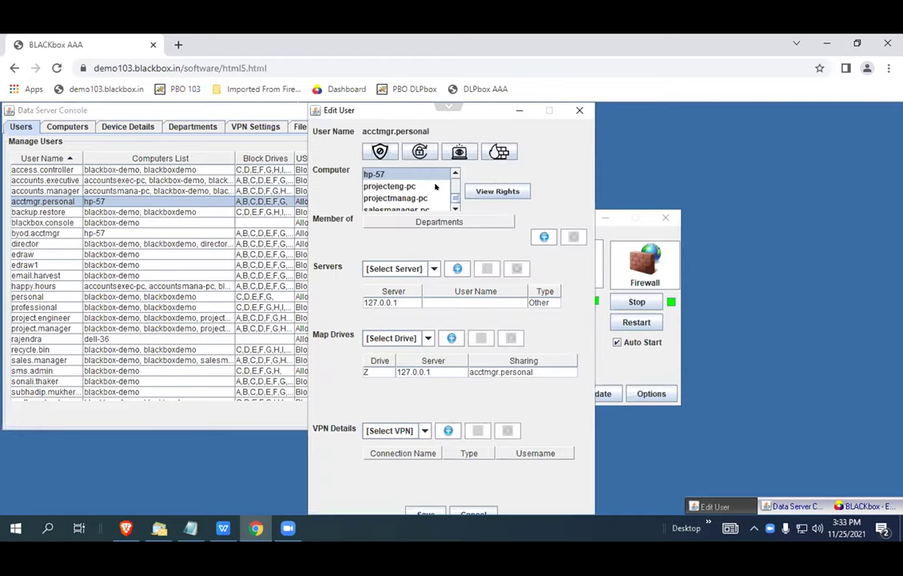
# Review acctmgr.personal's policy and Z drive mapping, then close the Edit User window
pyautogui.click(380, 152)
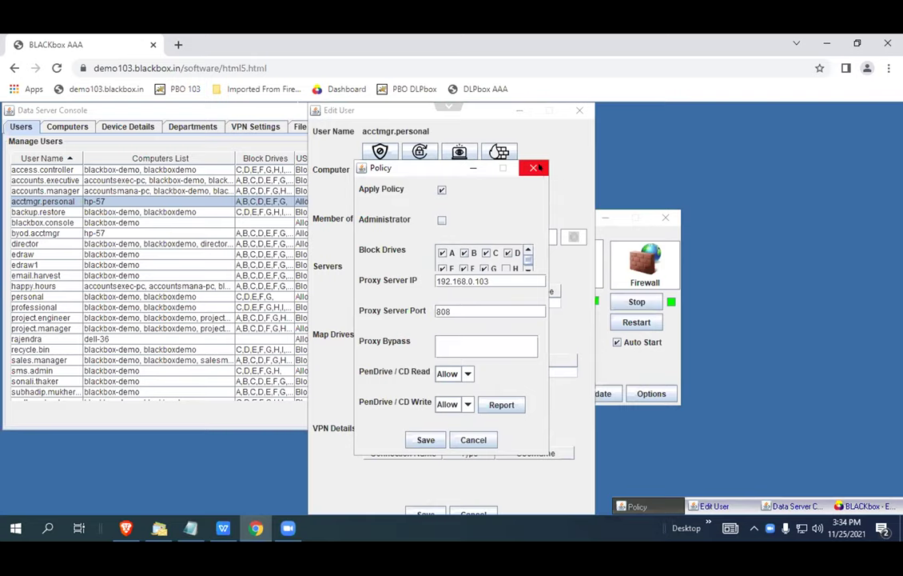
pyautogui.click(534, 168)
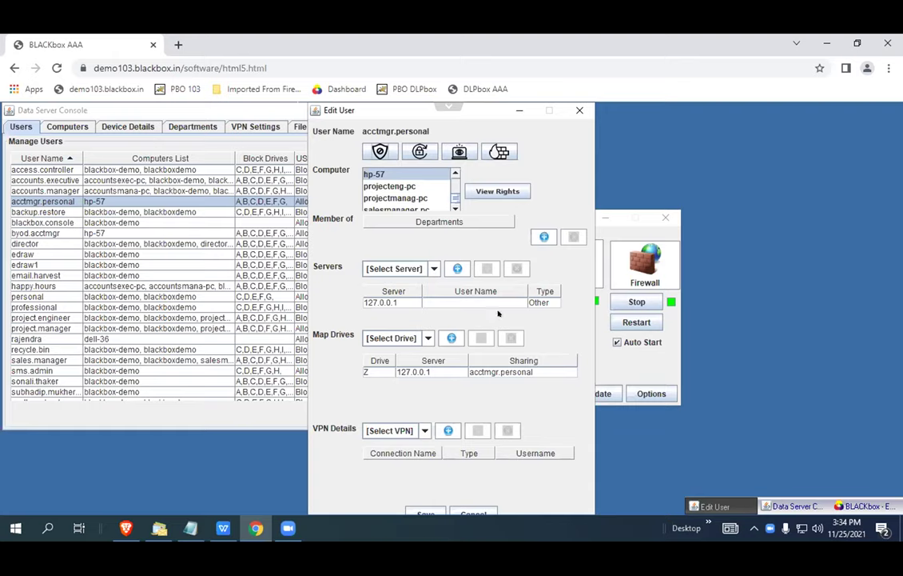
pyautogui.click(446, 372)
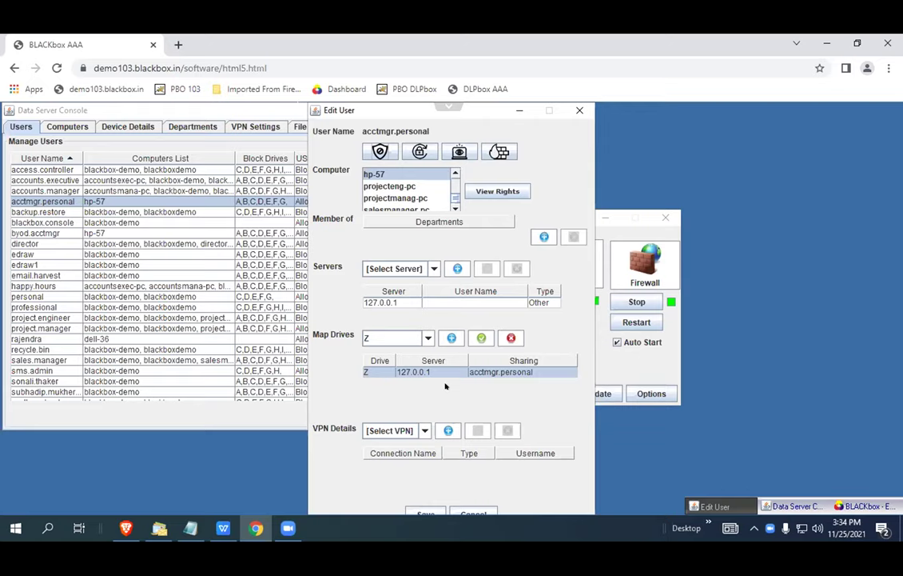
pyautogui.press('super')
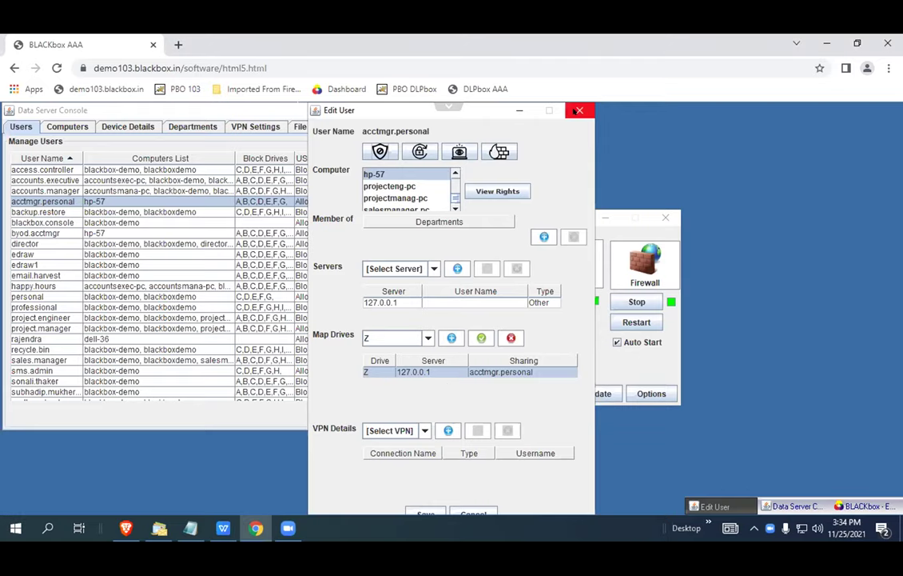
pyautogui.hotkey('alt', 'F4')
pyautogui.click(216, 190)
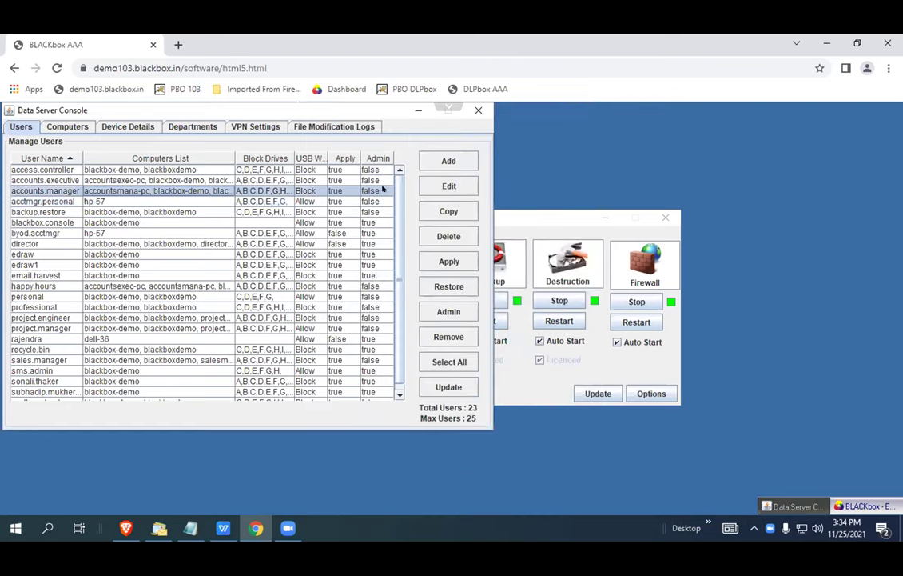
pyautogui.click(446, 186)
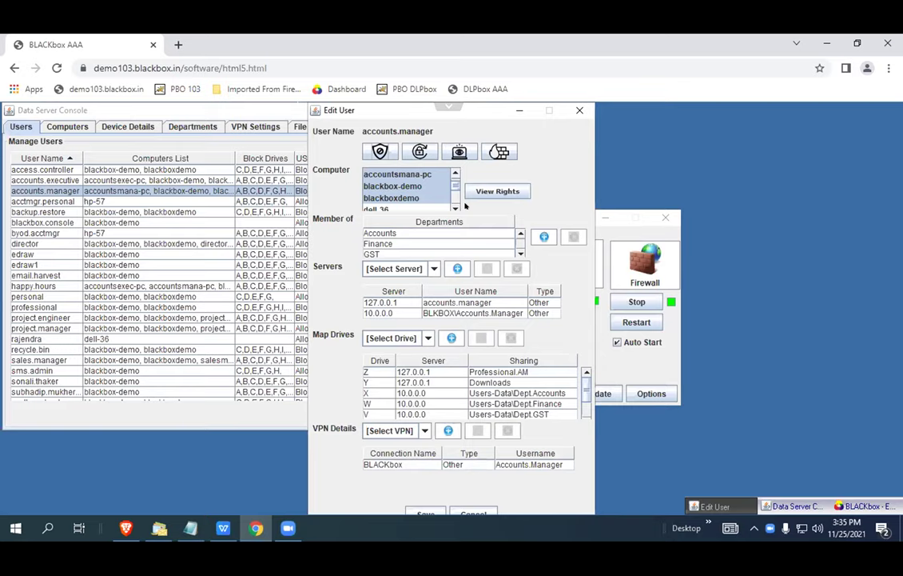
pyautogui.click(379, 151)
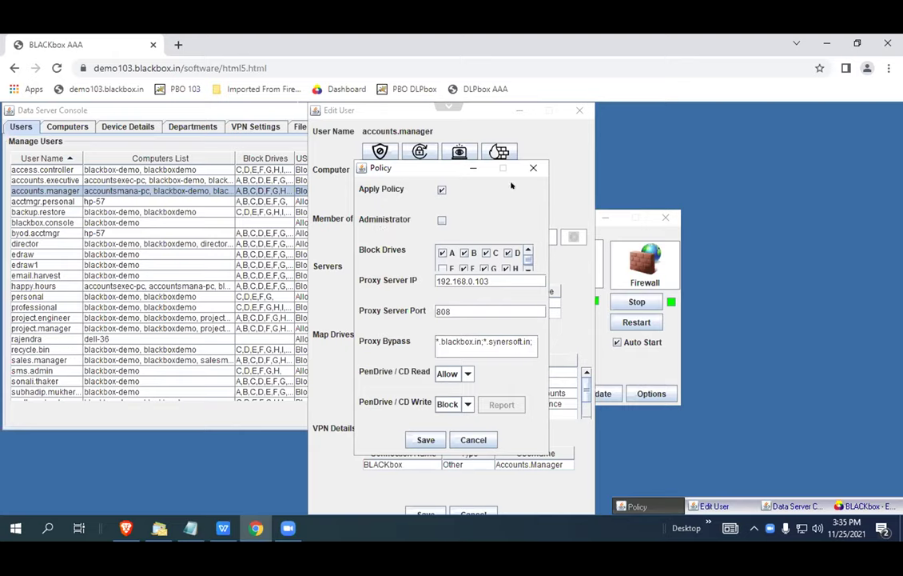
pyautogui.click(533, 168)
pyautogui.click(579, 110)
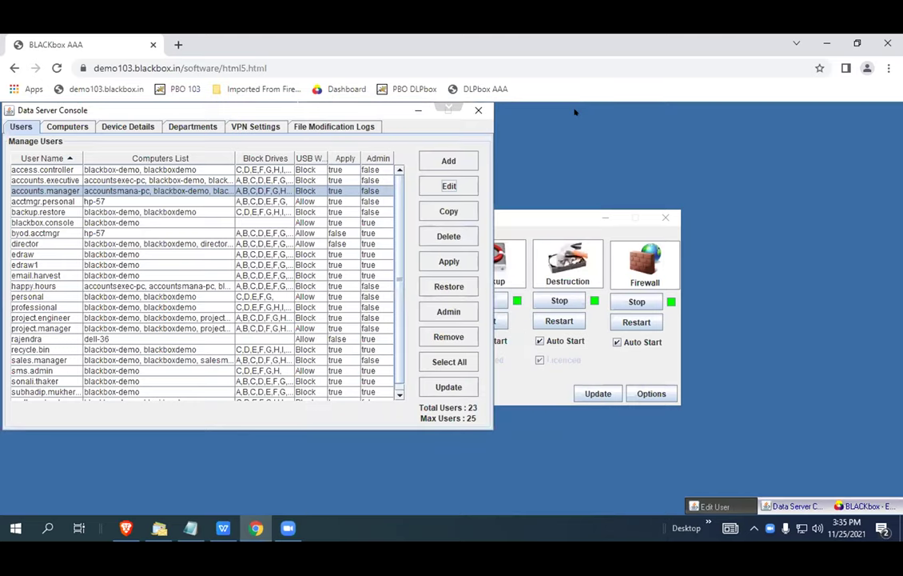
# Start a Remote Desktop connection to 192.168.0.57
pyautogui.press('super+r')
pyautogui.press('Escape')
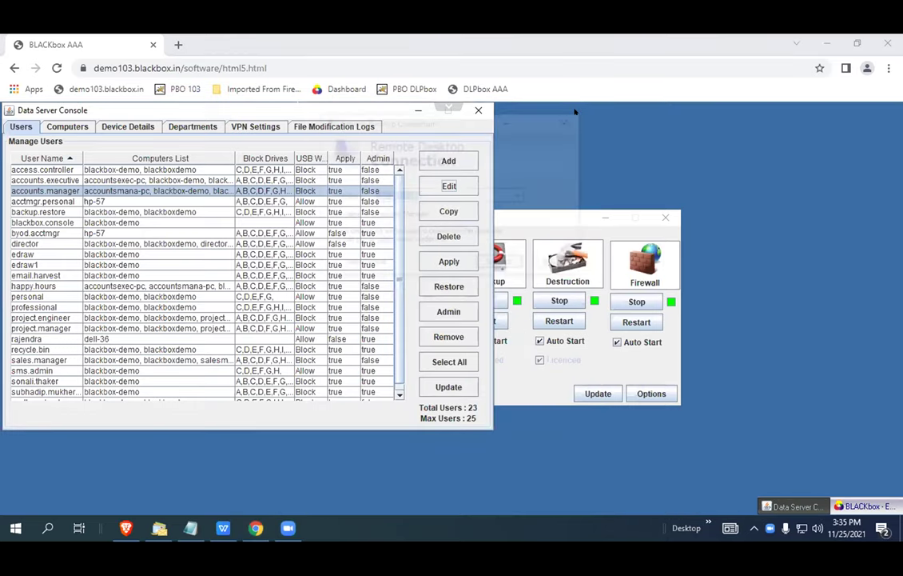
pyautogui.write('192.168.0.57')
pyautogui.press('Return')
pyautogui.press('Return')
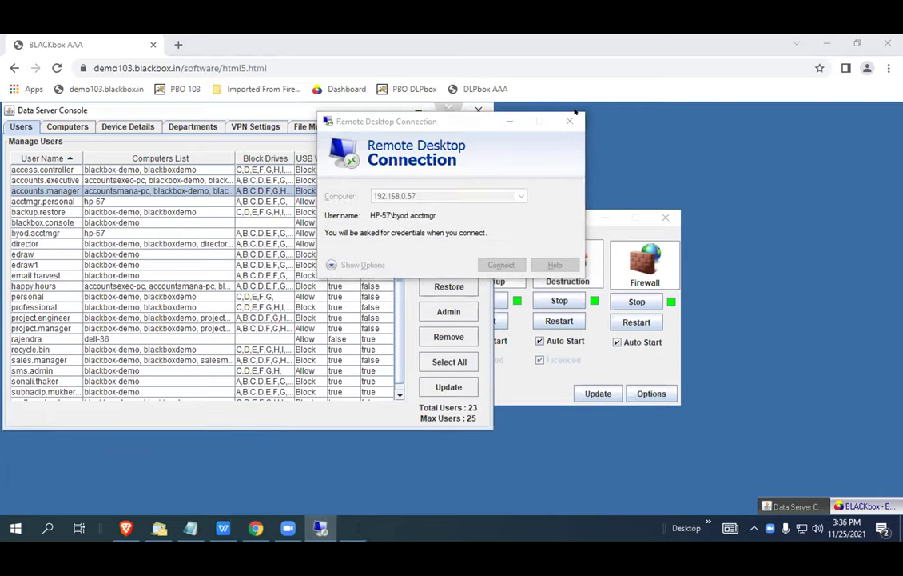
# Sign in with a different account, acctmgr.personal, entering its password
pyautogui.press('Tab')
pyautogui.press('Tab')
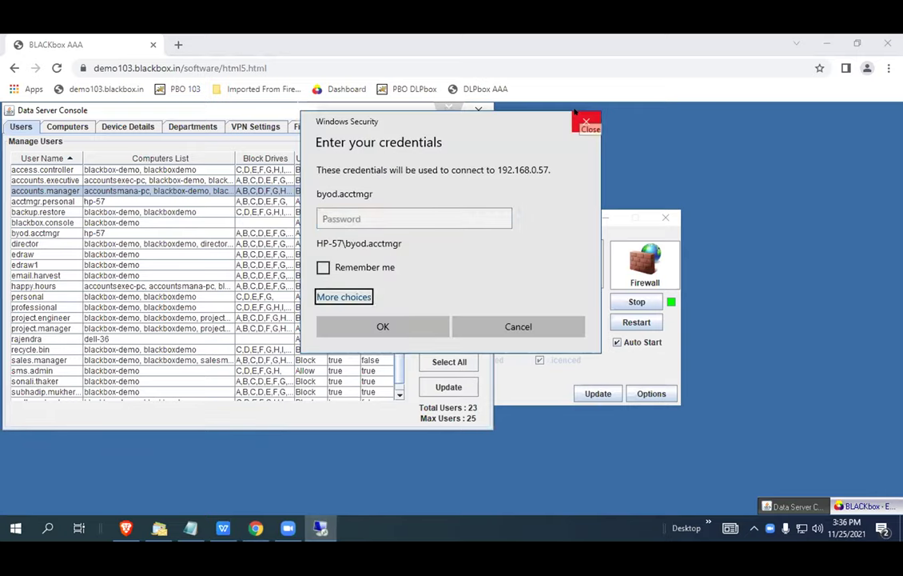
pyautogui.press('Return')
pyautogui.press('Down')
pyautogui.write('acctmgr')
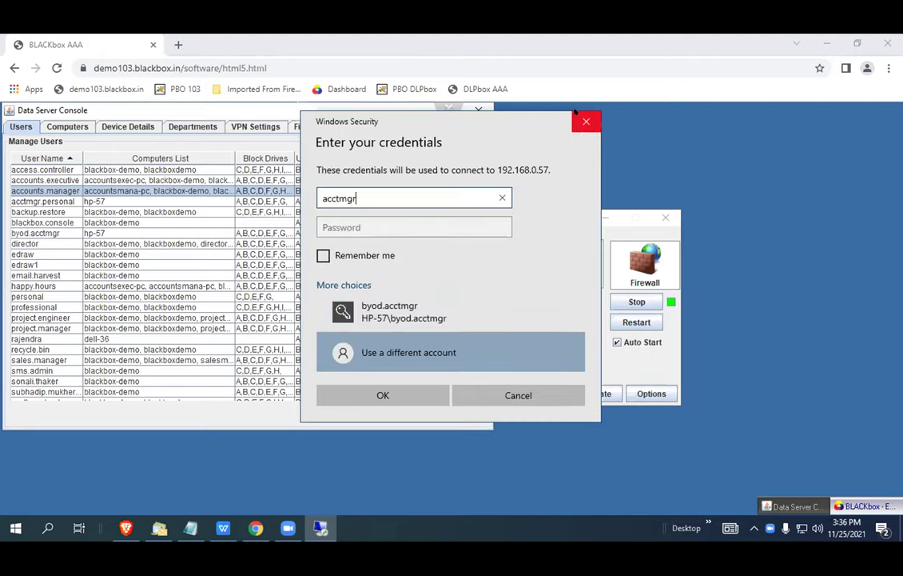
pyautogui.write('.personal')
pyautogui.press('Tab')
pyautogui.write('••')
pyautogui.press('Return')
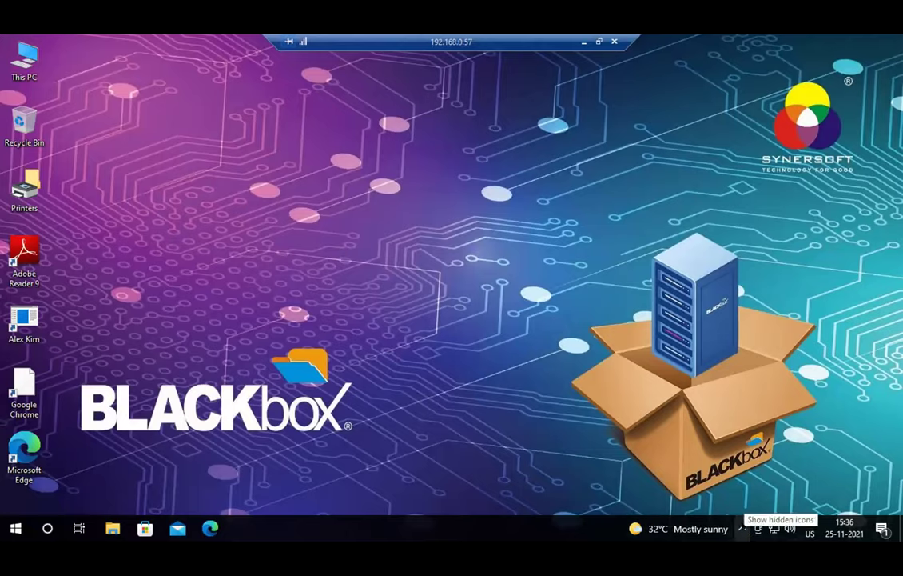
# Expand and then dismiss the hidden tray icons on the remote desktop
pyautogui.click(741, 527)
pyautogui.click(742, 528)
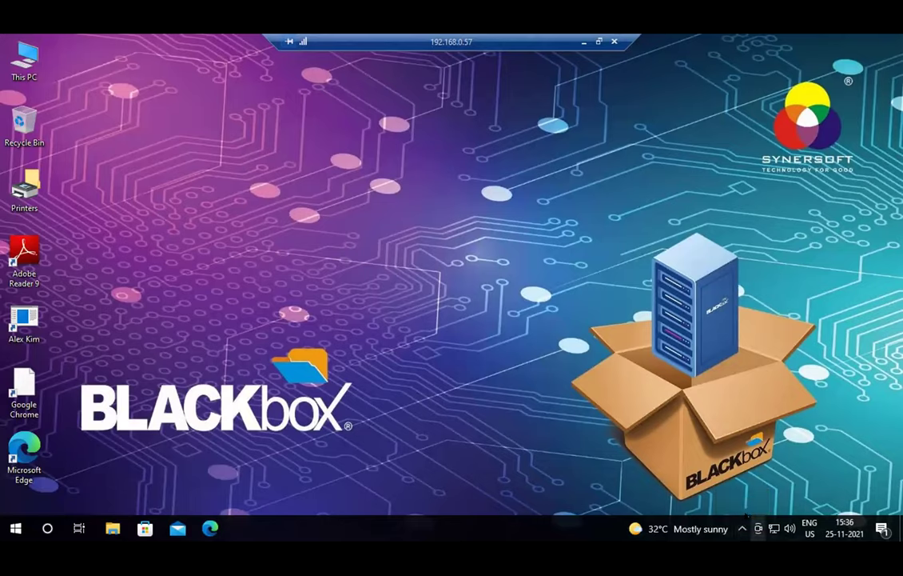
pyautogui.click(742, 528)
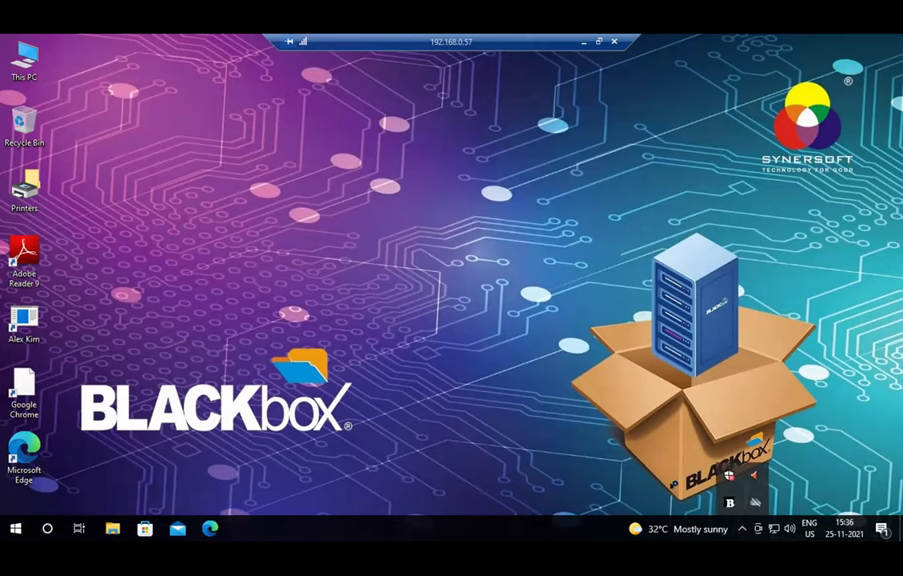
pyautogui.click(673, 484)
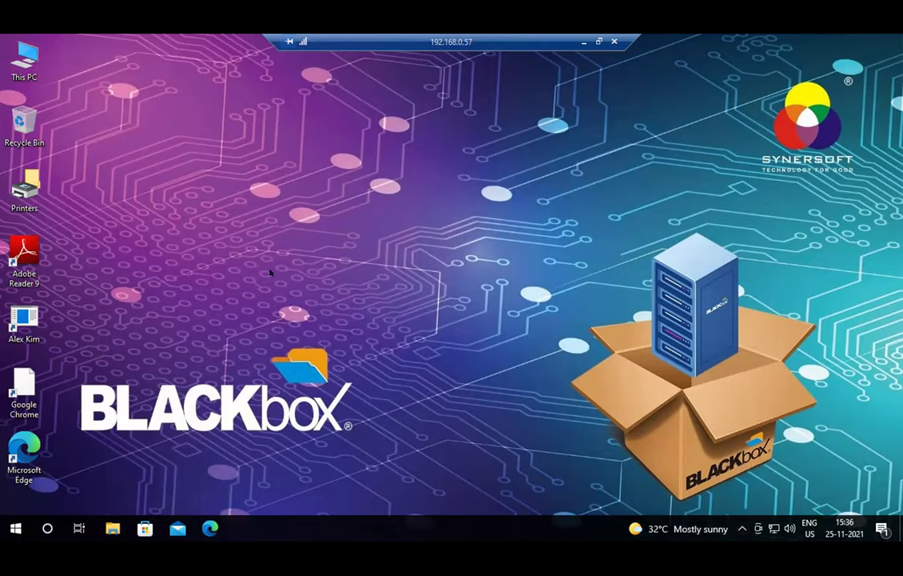
# Launch Control Panel with the control command, then close it
pyautogui.press('super+r')
pyautogui.write('control')
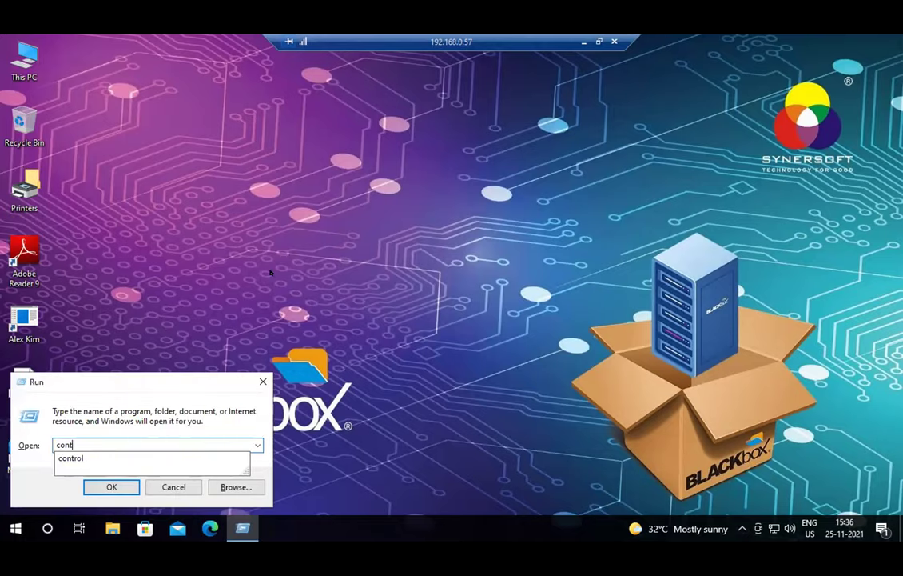
pyautogui.press('Return')
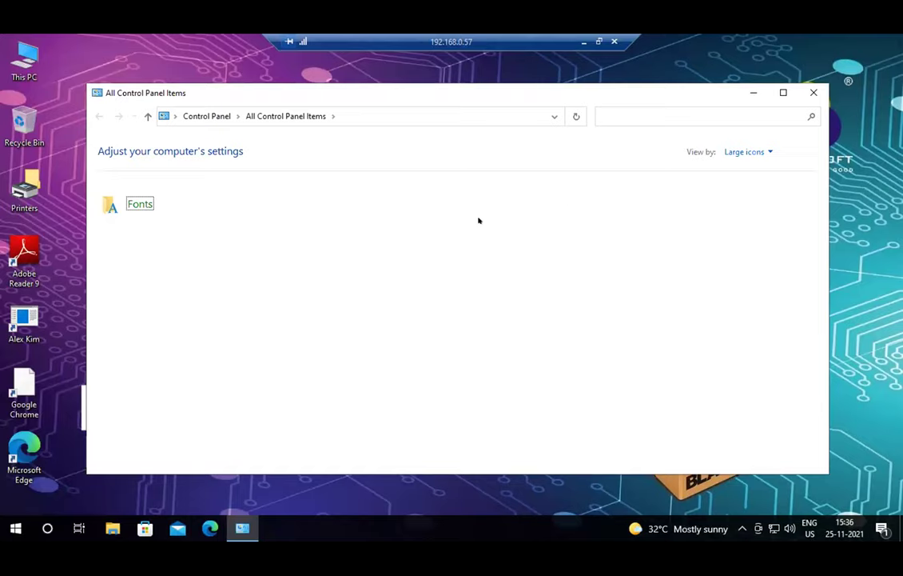
pyautogui.click(815, 93)
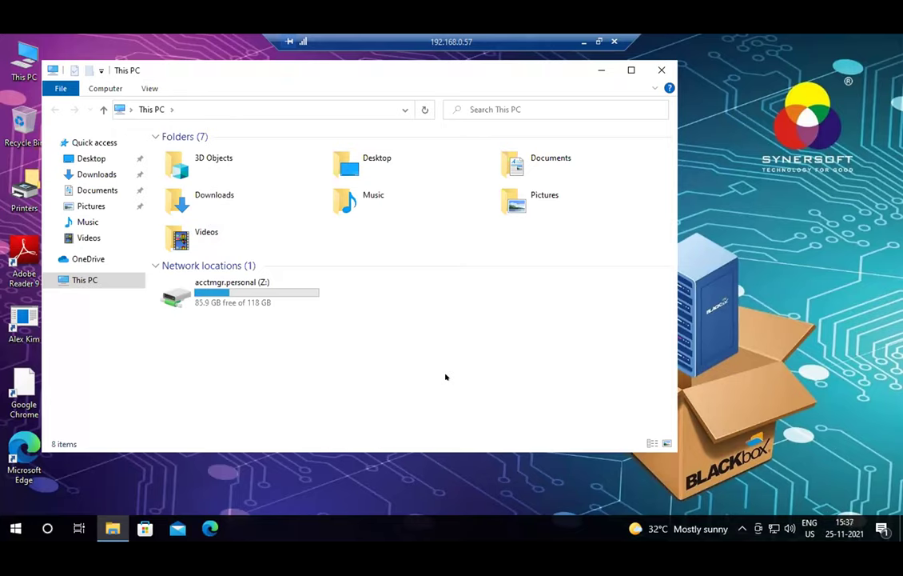
# Browse the six text files on the Z: drive, close File Explorer, and bring up the Start menu
pyautogui.doubleClick(269, 293)
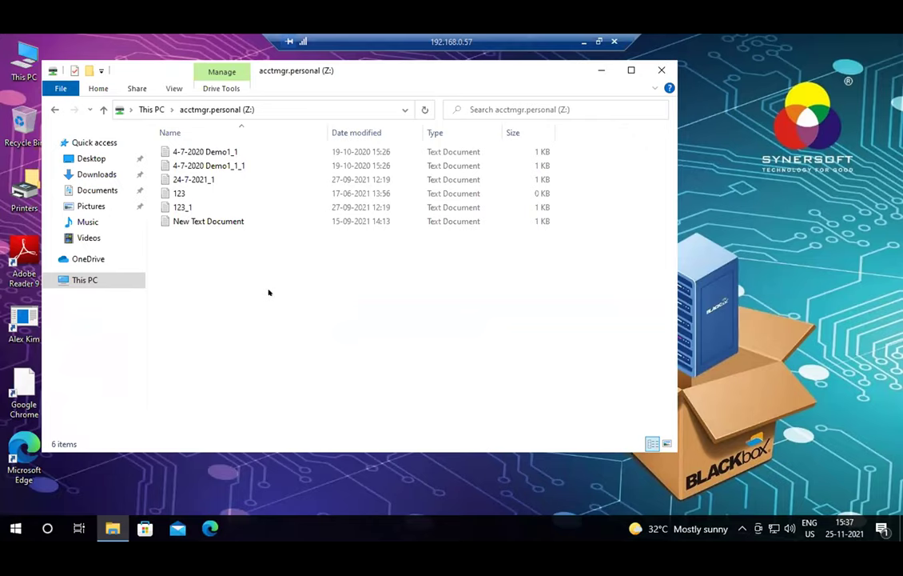
pyautogui.hotkey('alt', 'space')
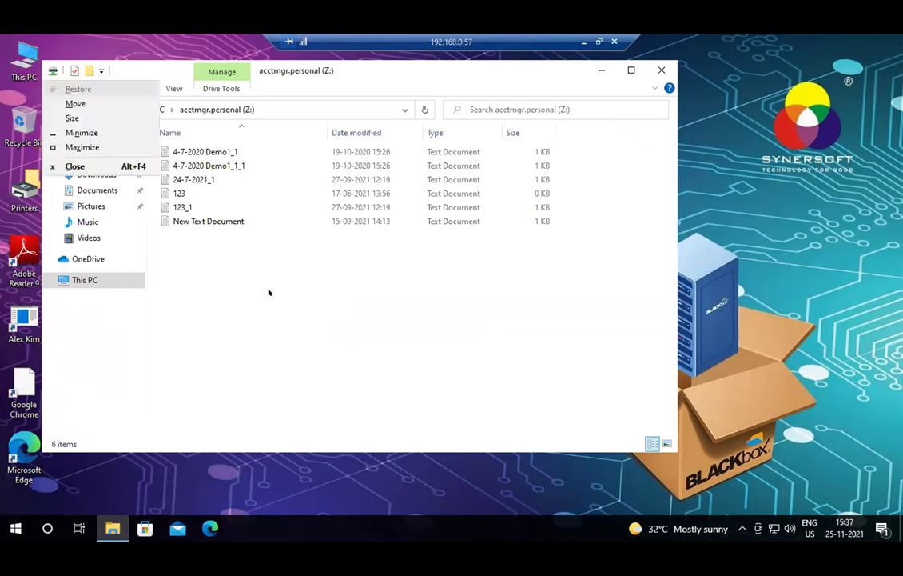
pyautogui.press('Up')
pyautogui.press('Return')
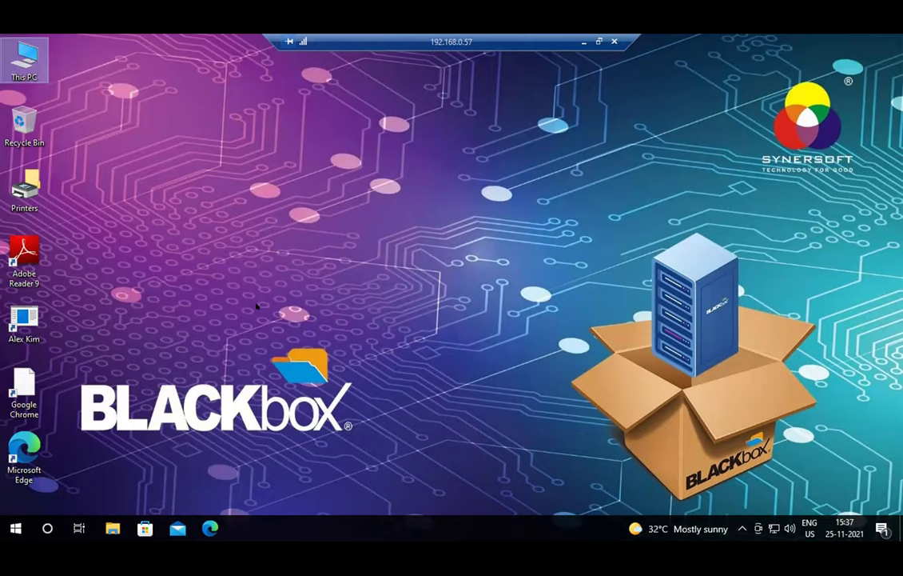
pyautogui.click(15, 527)
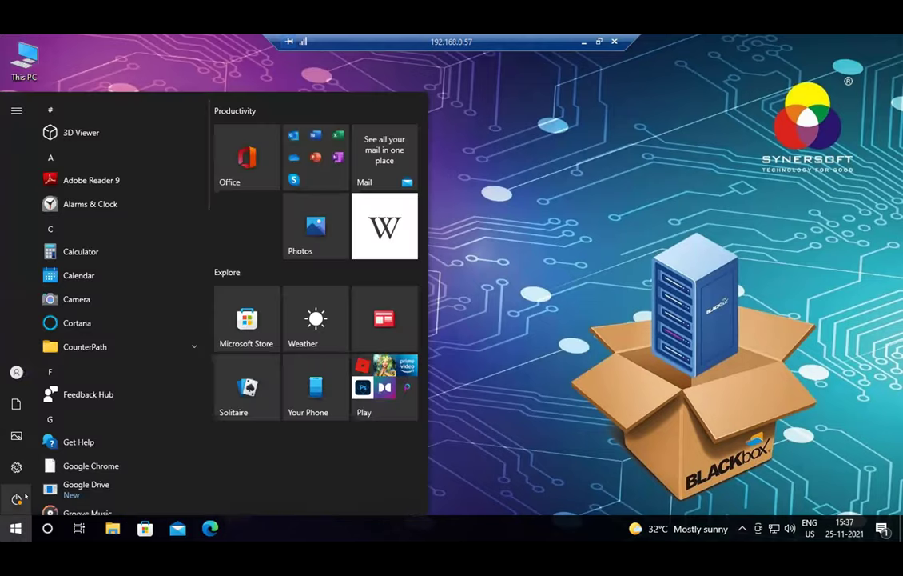
# Sign out of 192.168.0.57 and connect Remote Desktop to 192.168.0.142
pyautogui.click(18, 367)
pyautogui.click(36, 339)
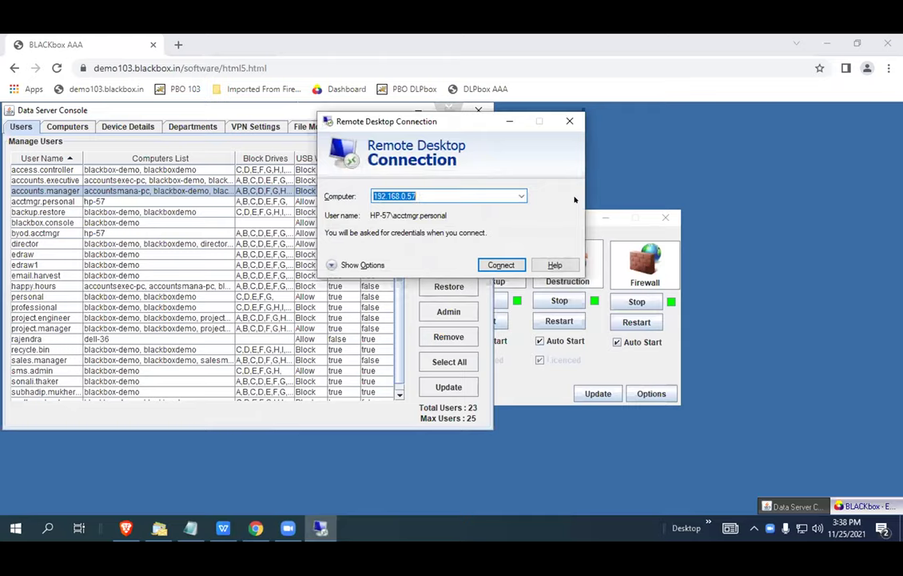
pyautogui.write('192.168.0.142')
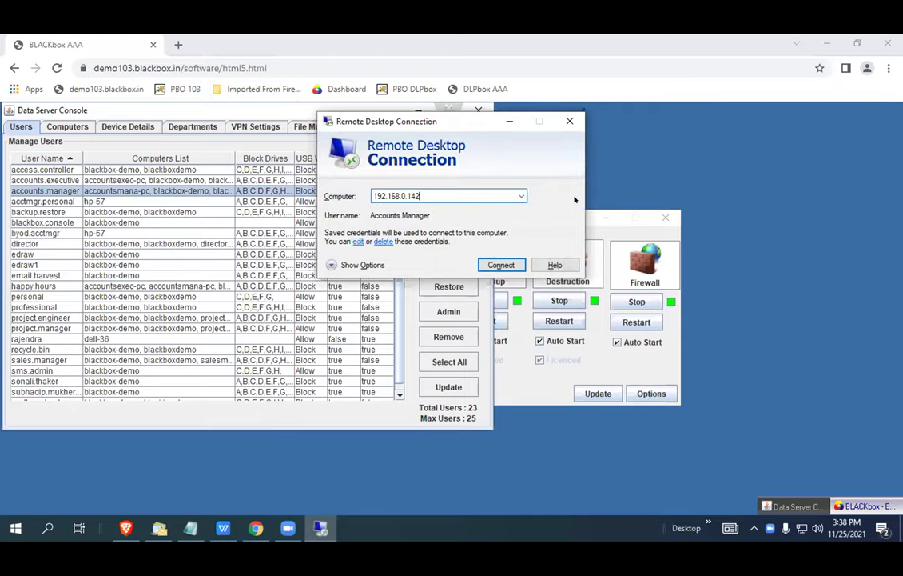
pyautogui.press('Return')
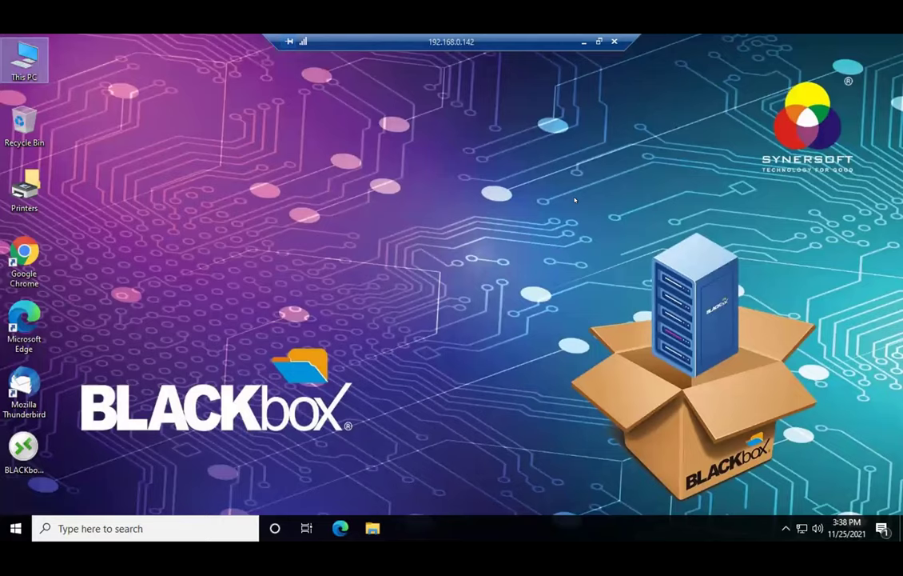
# Open and close Control Panel, then check This PC for the Y: and Z: network drives
pyautogui.click(786, 527)
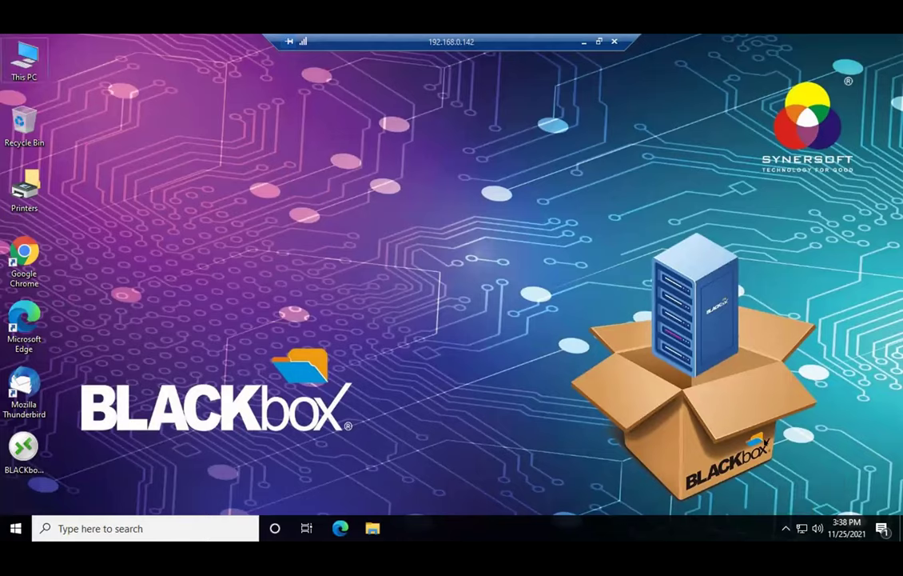
pyautogui.press('super+r')
pyautogui.write('control')
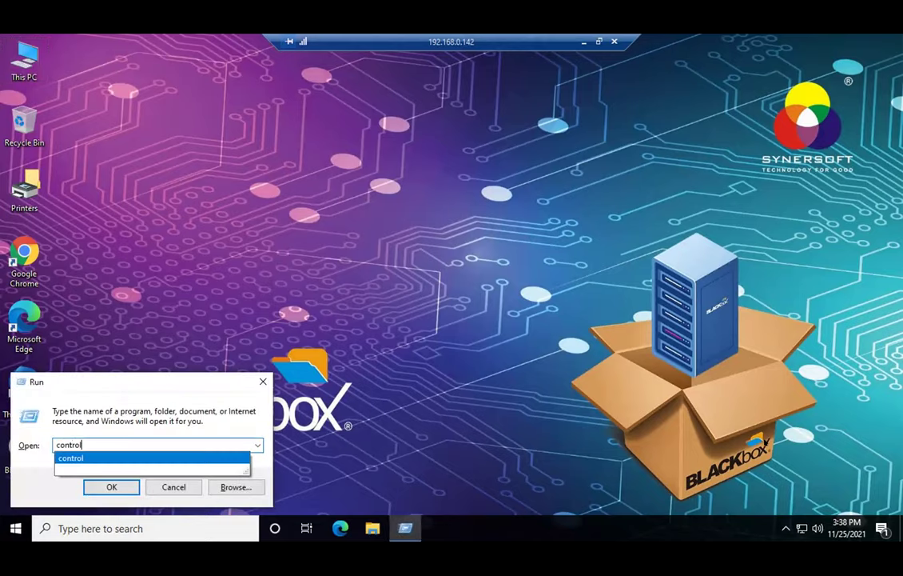
pyautogui.press('Return')
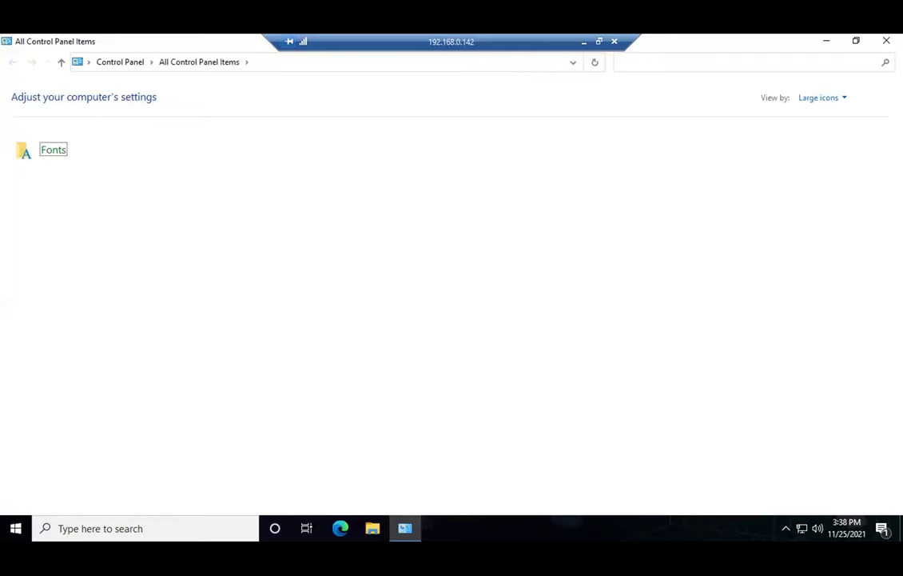
pyautogui.click(887, 40)
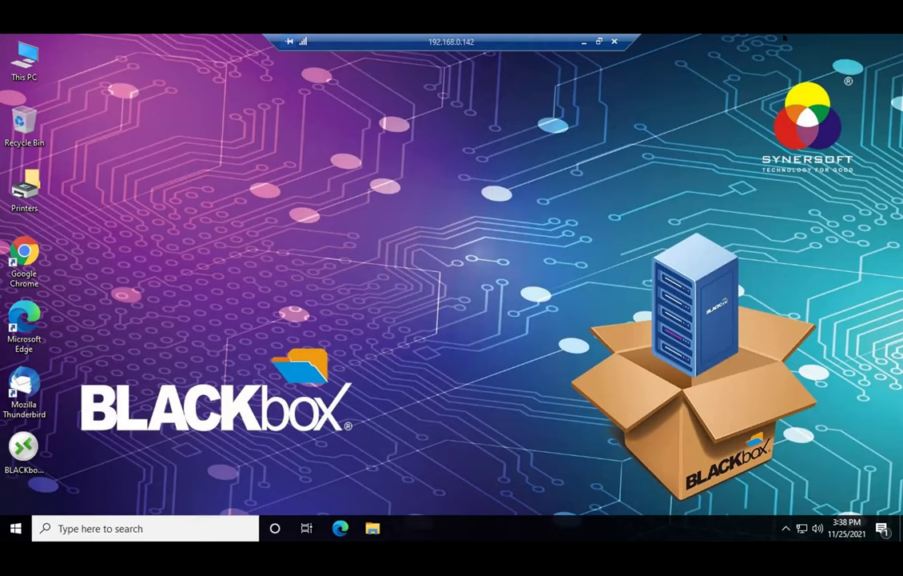
pyautogui.doubleClick(24, 57)
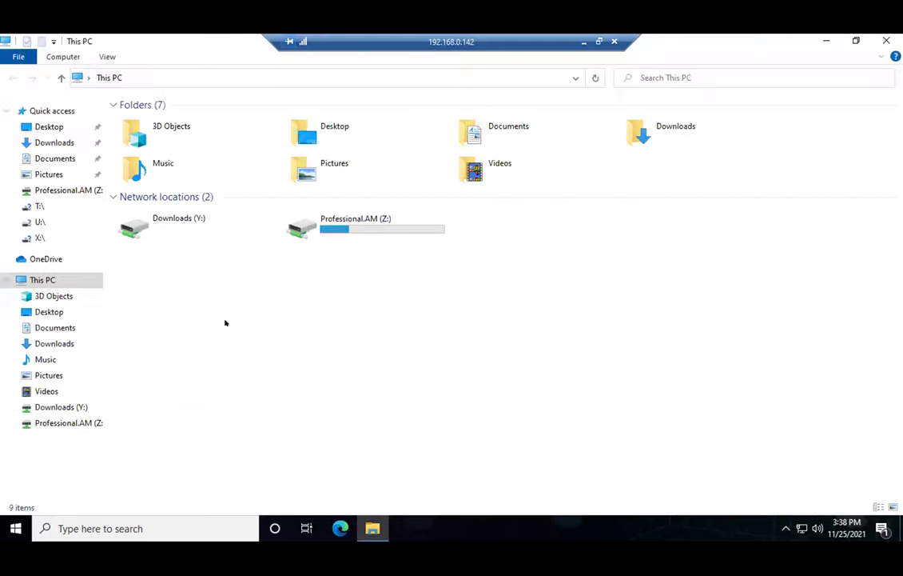
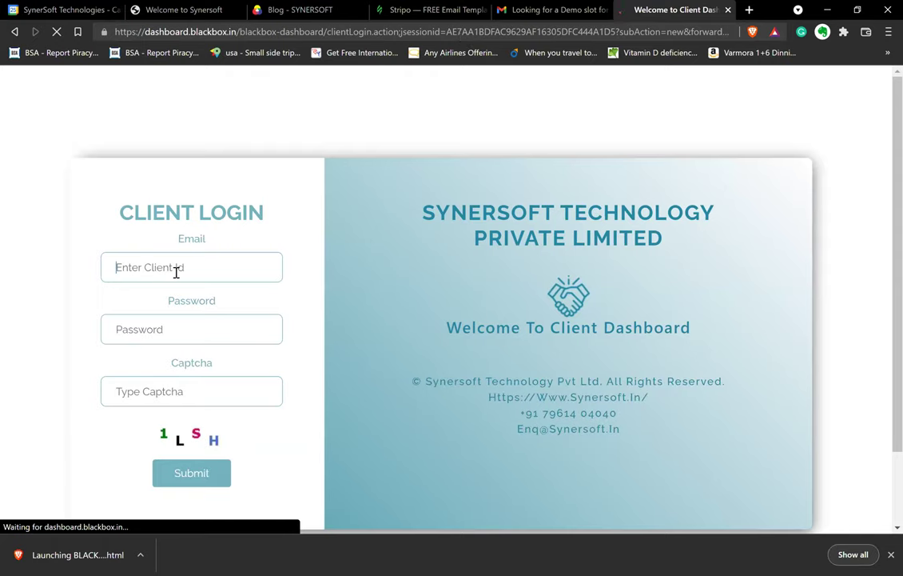
# Log in with the saved support e-mail, the account password and the captcha code
pyautogui.click(175, 271)
pyautogui.write('s')
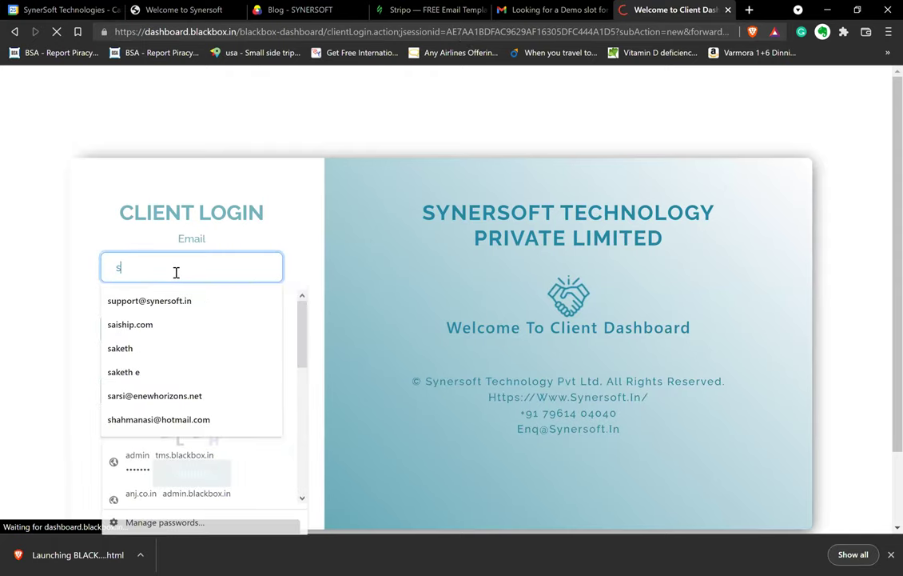
pyautogui.write('u')
pyautogui.press('Down')
pyautogui.press('Down')
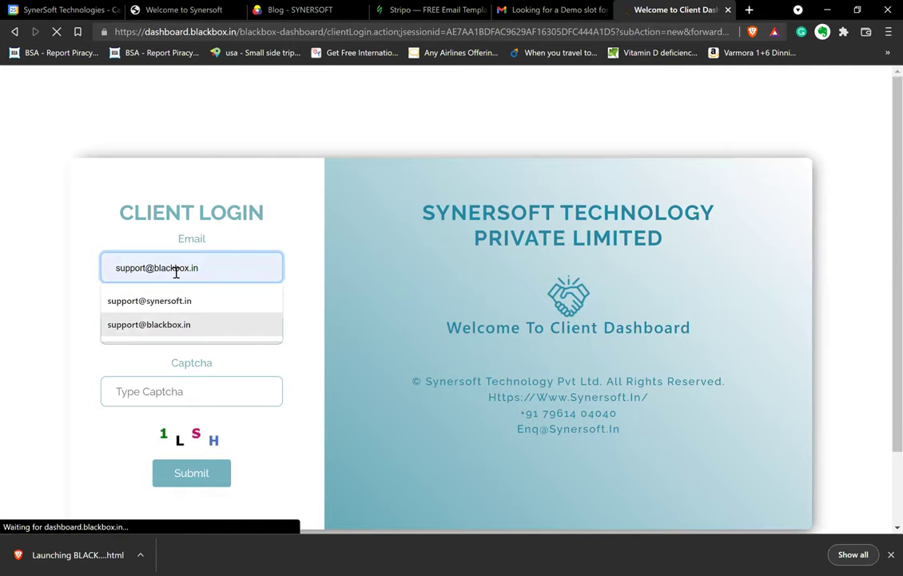
pyautogui.press('Up')
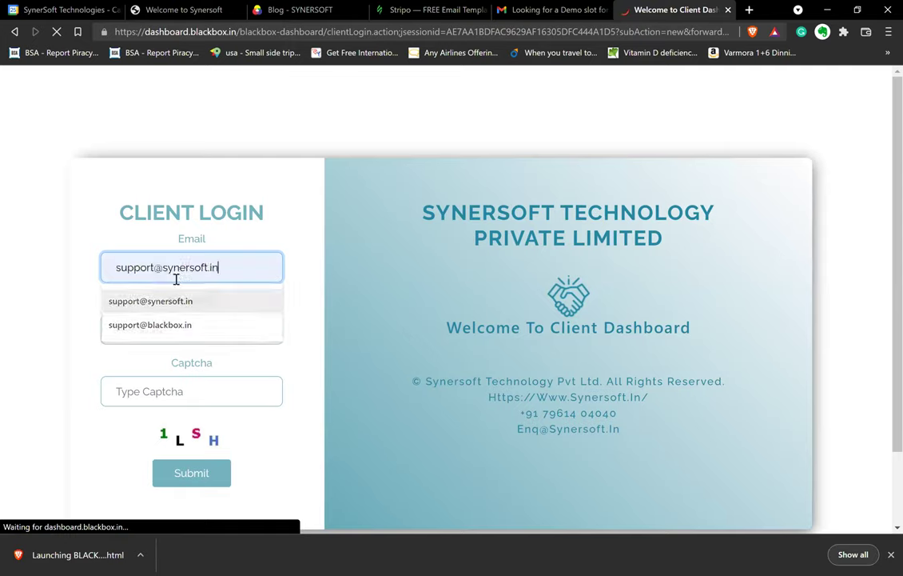
pyautogui.press('Return')
pyautogui.click(179, 328)
pyautogui.write('****')
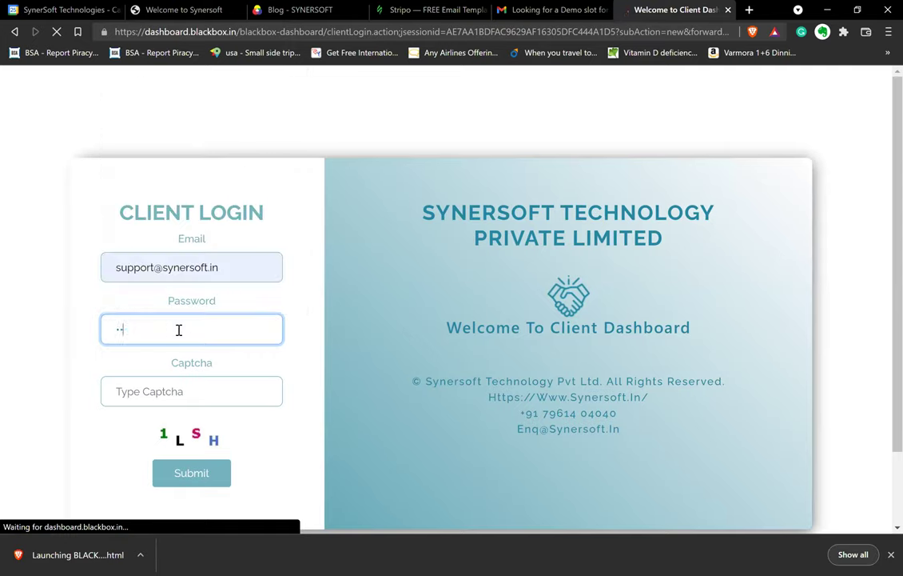
pyautogui.click(165, 386)
pyautogui.write('1')
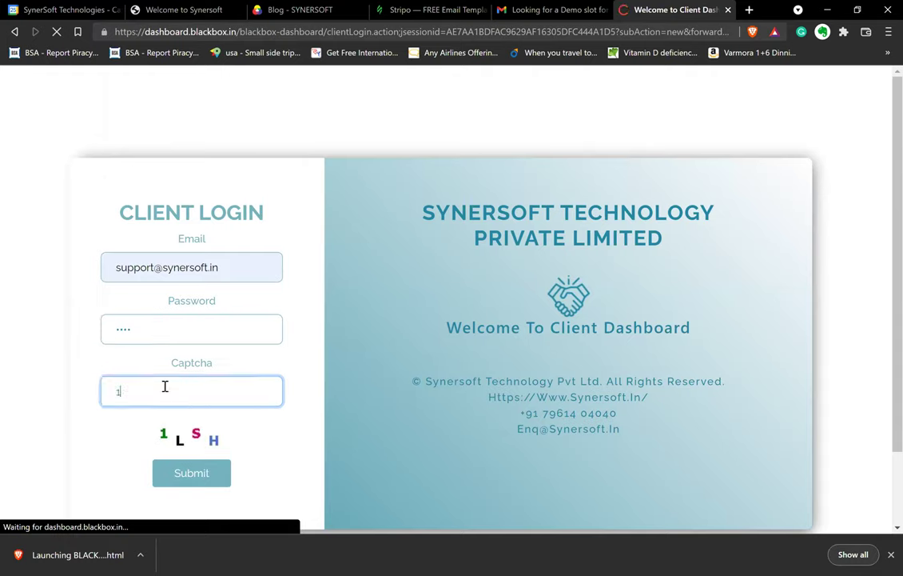
pyautogui.write('LSH')
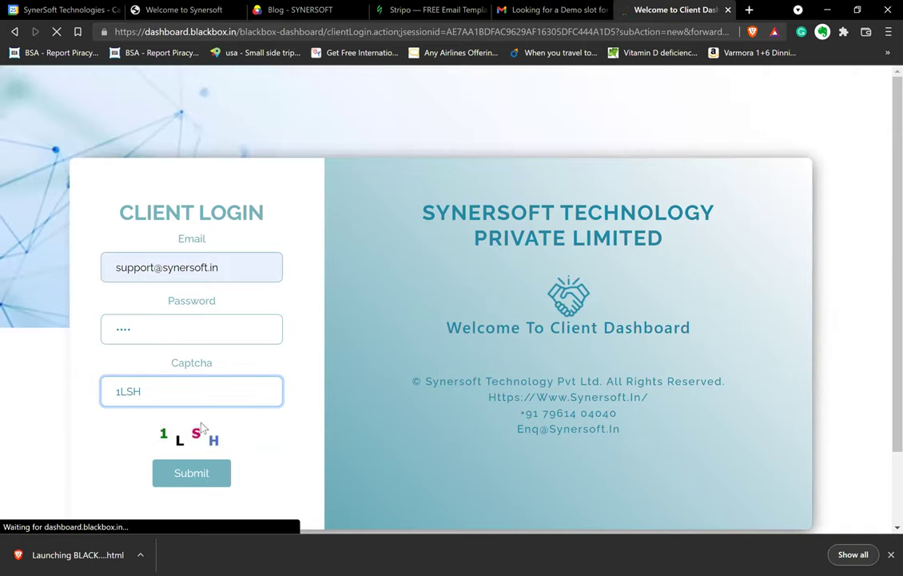
pyautogui.press('Tab')
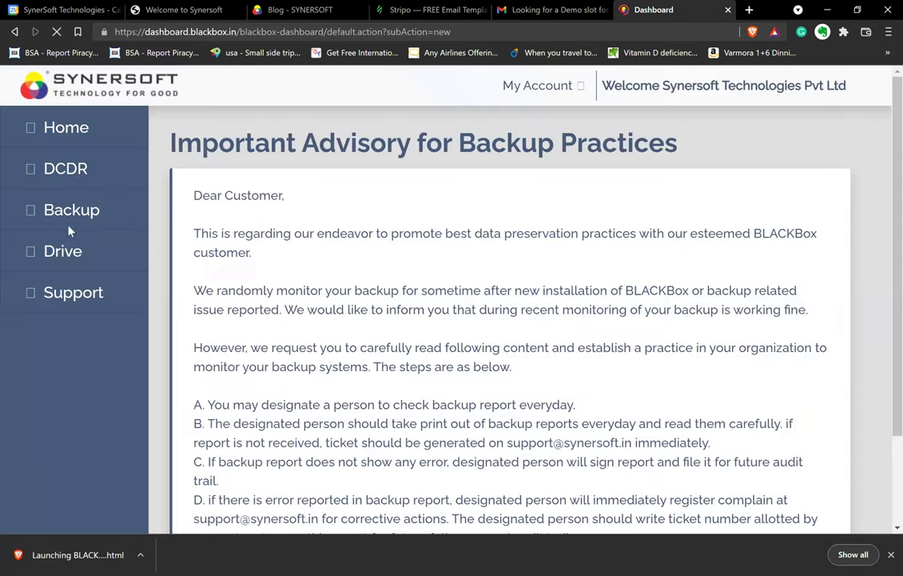
# Open the DCDR page showing 17 Success, 1 InComplete, 0 NoData and 4 Error devices
pyautogui.click(73, 169)
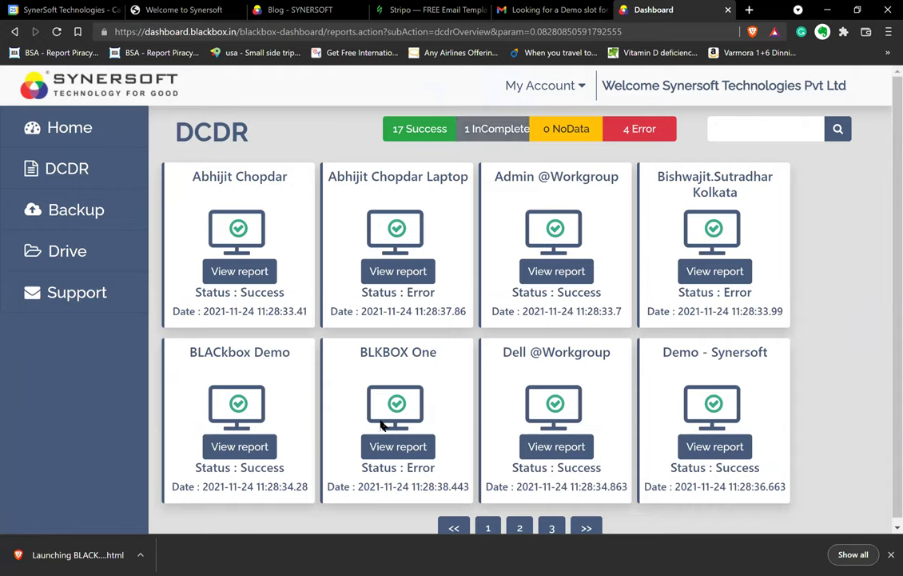
pyautogui.scroll(-1, 381, 424)
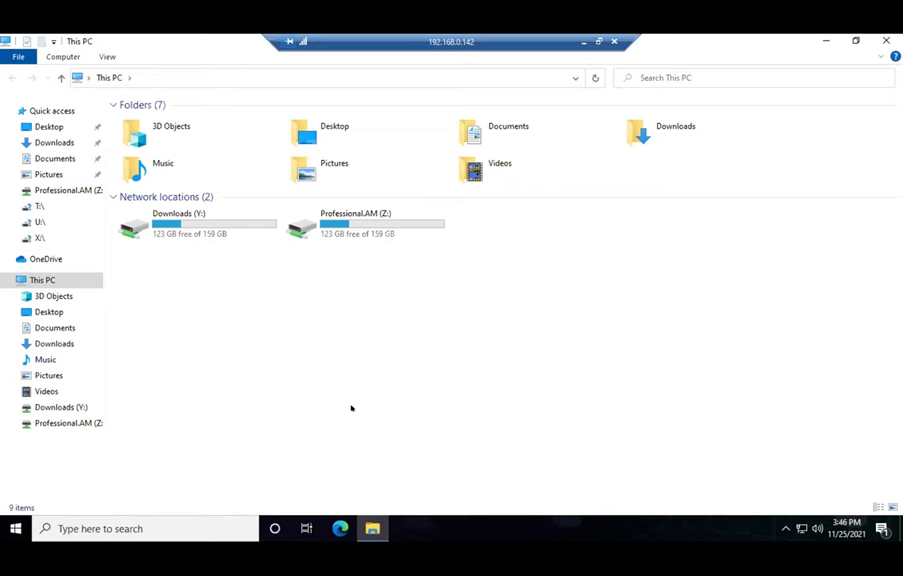
# Minimize the This PC window and launch Google Chrome from the desktop
pyautogui.click(827, 40)
pyautogui.doubleClick(36, 251)
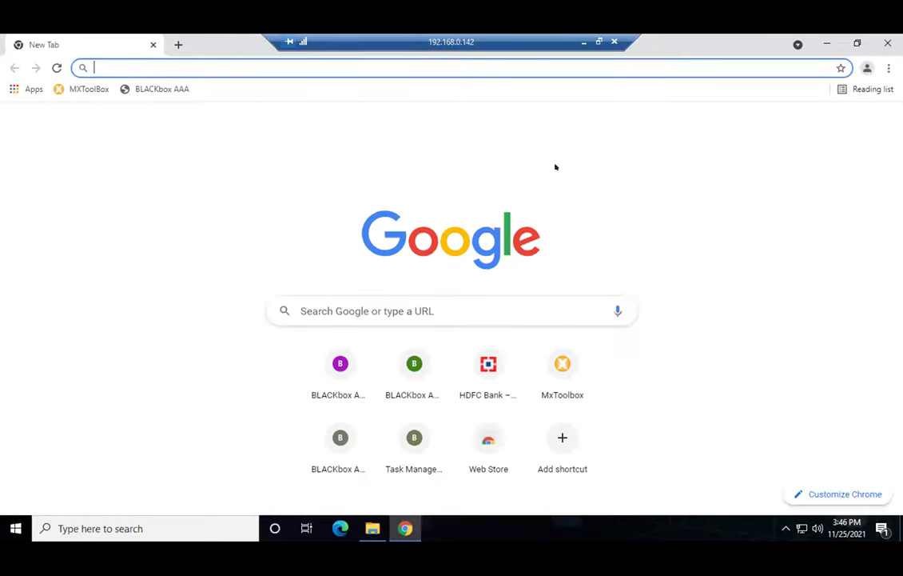
# Search for gmail, then open hdfcbank.com in a new tab
pyautogui.write('gmail')
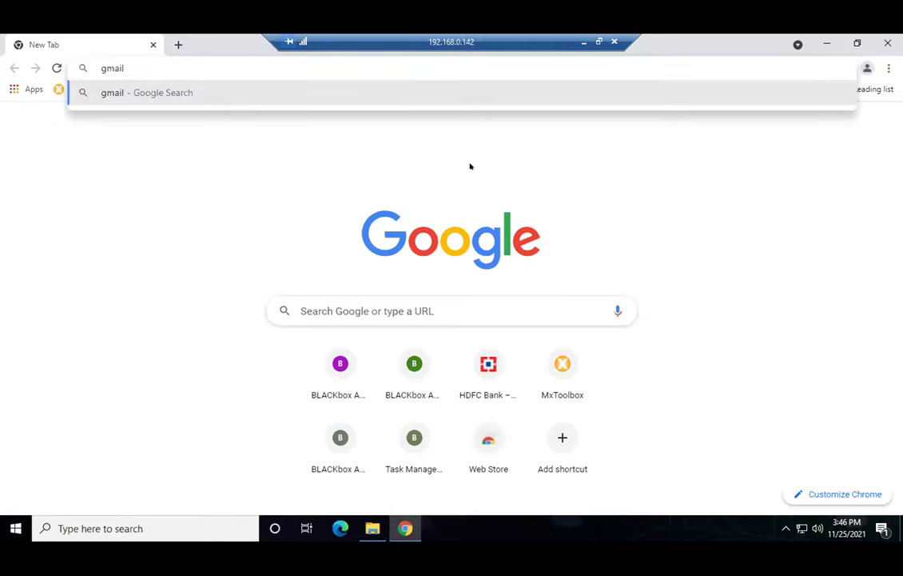
pyautogui.press('Return')
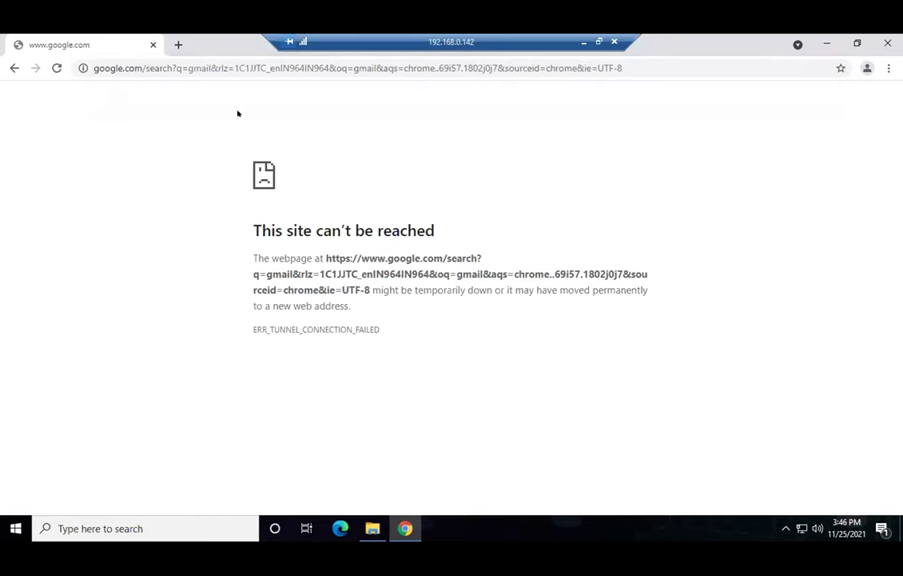
pyautogui.hotkey('ctrl', 't')
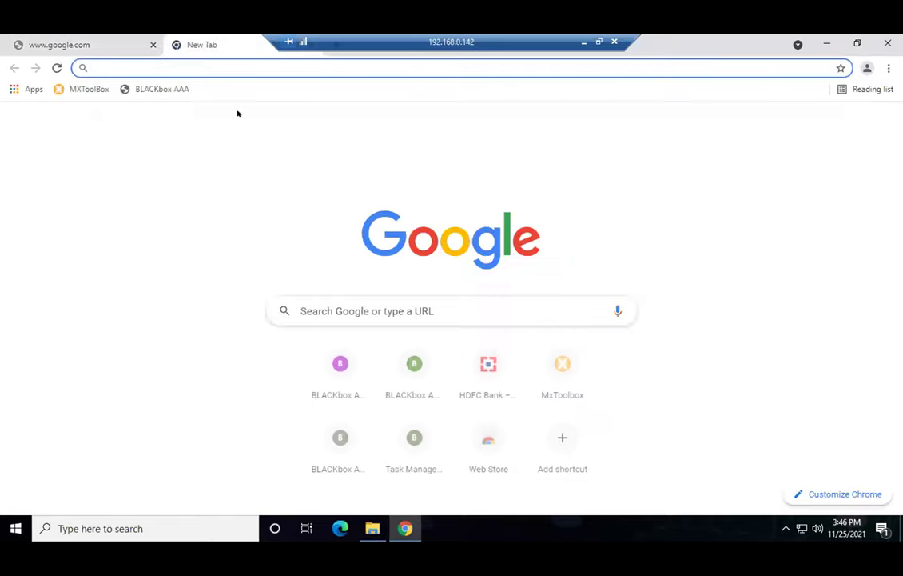
pyautogui.write('hdfc')
pyautogui.press('Return')
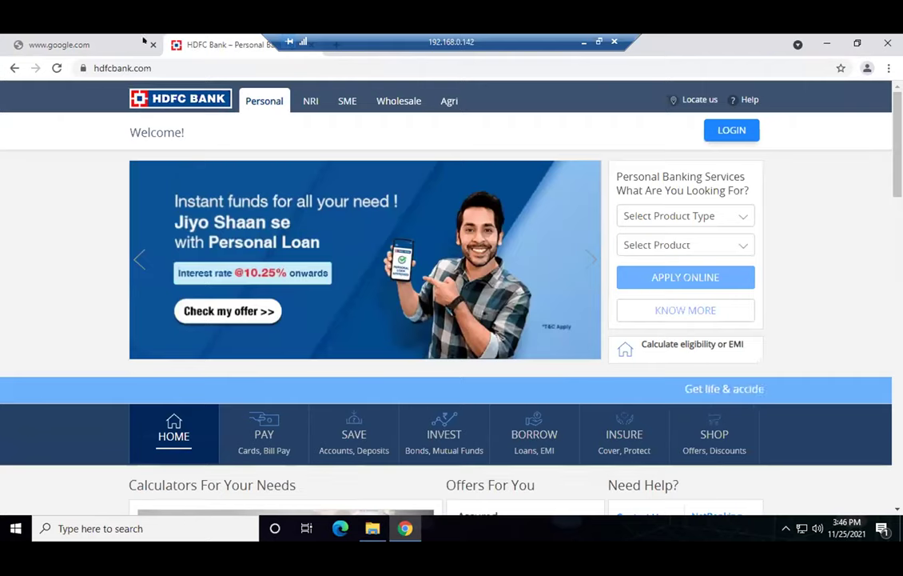
# Close the Google tab and try dropbox.com in a new tab, which fails to connect
pyautogui.middleClick(143, 39)
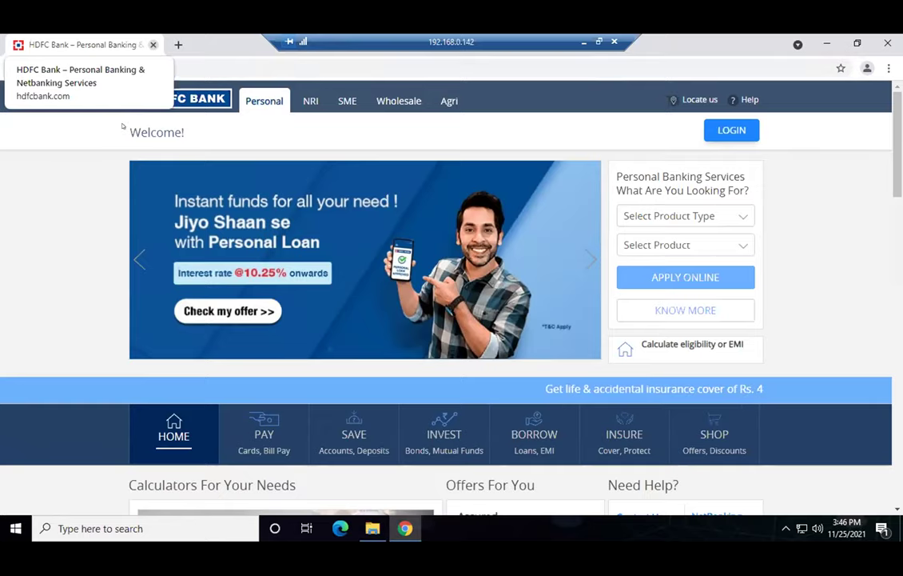
pyautogui.hotkey('ctrl', 't')
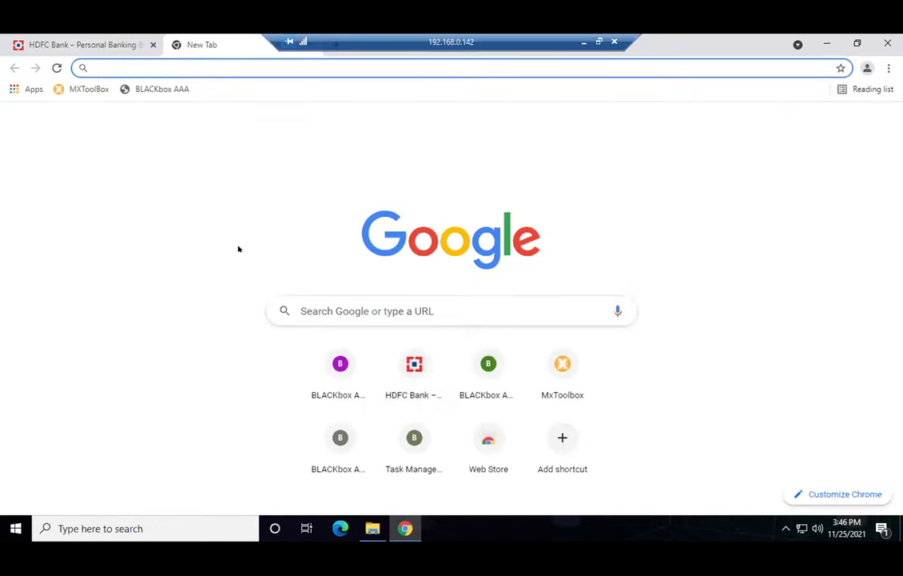
pyautogui.write('dropbox')
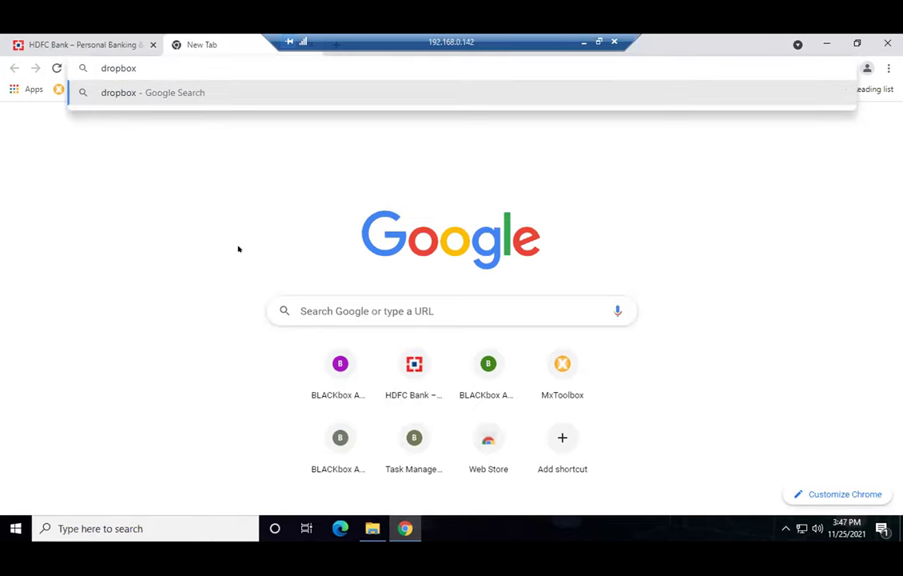
pyautogui.hotkey('ctrl', 'Return')
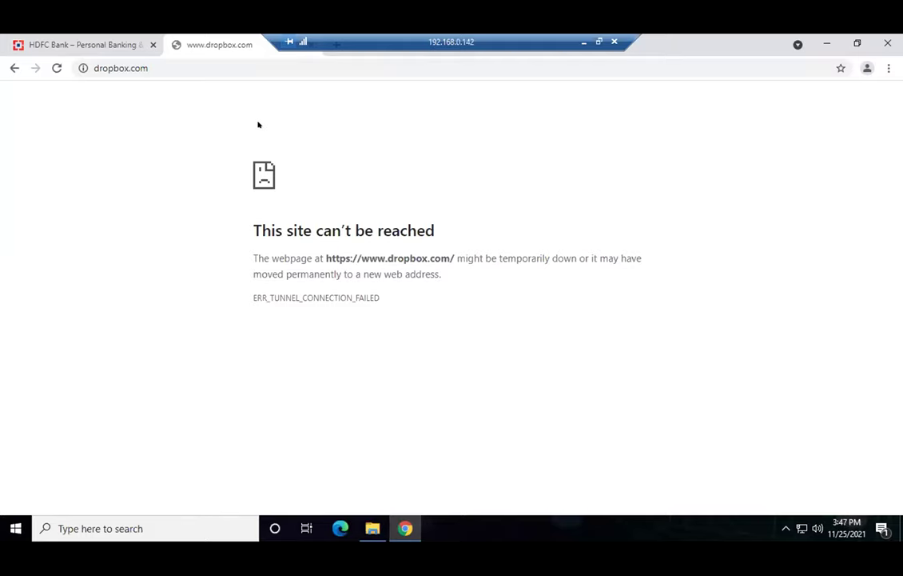
pyautogui.click(144, 64)
# Load the webmail.blackbox.in login page, then close the browser
pyautogui.write('we')
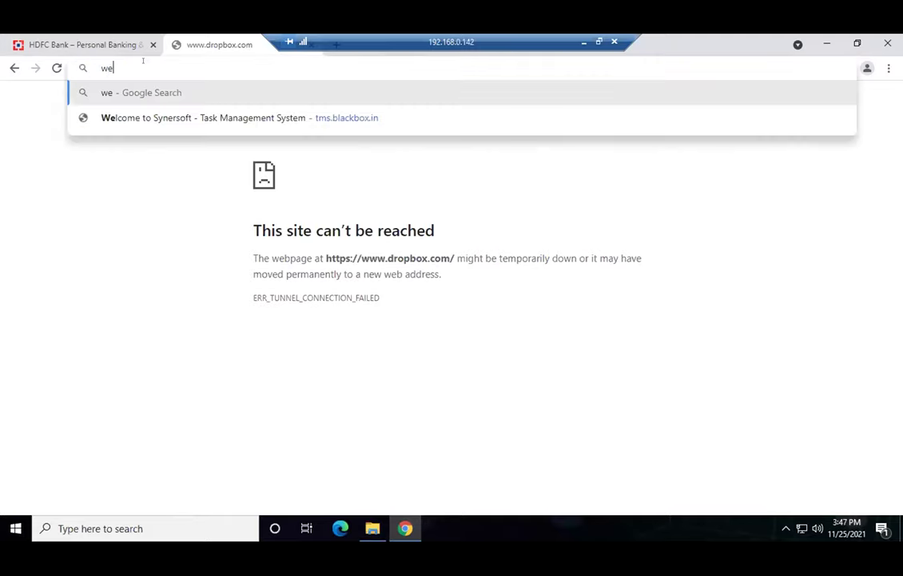
pyautogui.write('bmail.')
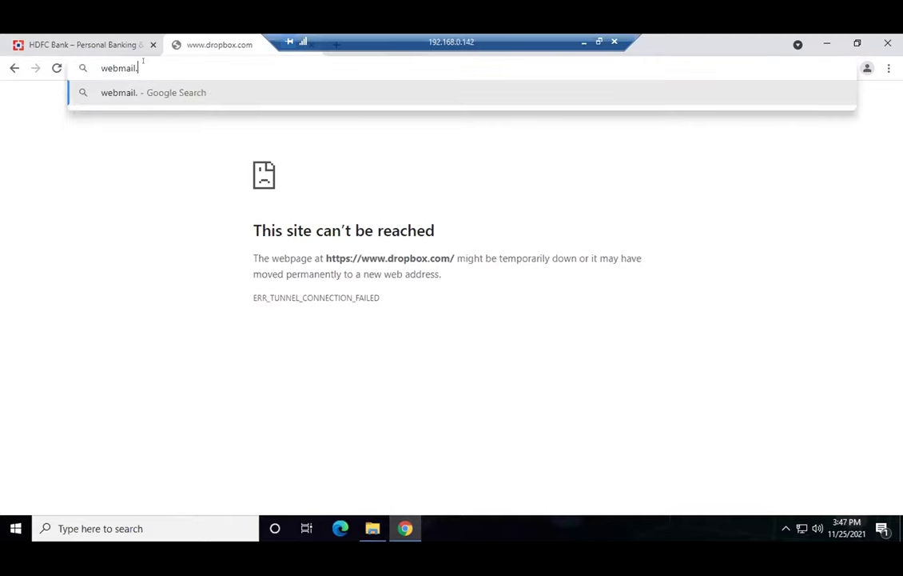
pyautogui.write('blackbox.in')
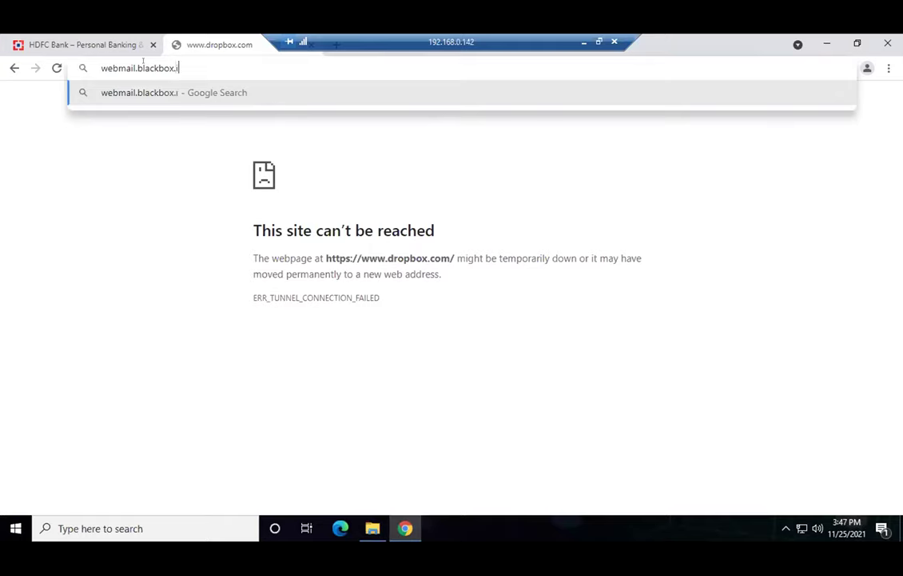
pyautogui.press('BackSpace')
pyautogui.press('BackSpace')
pyautogui.write('in')
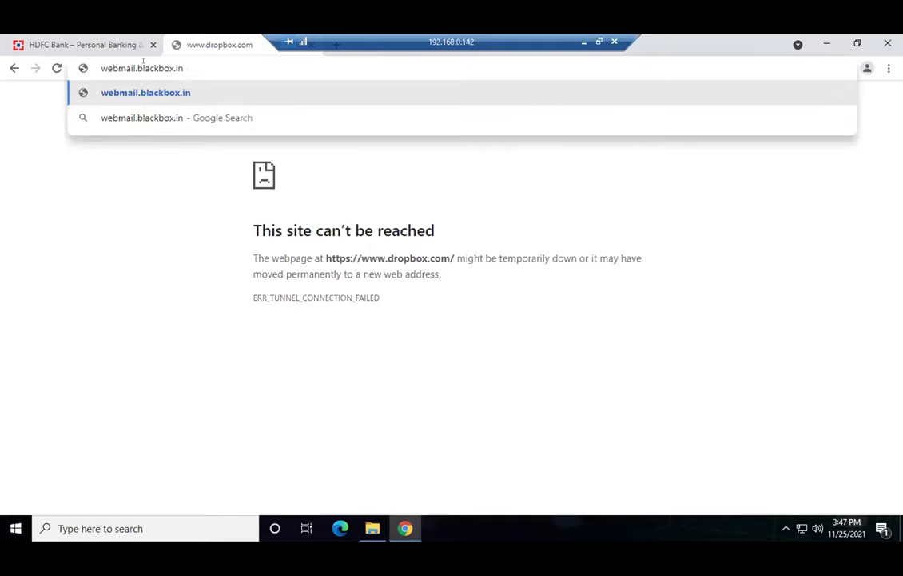
pyautogui.press('Return')
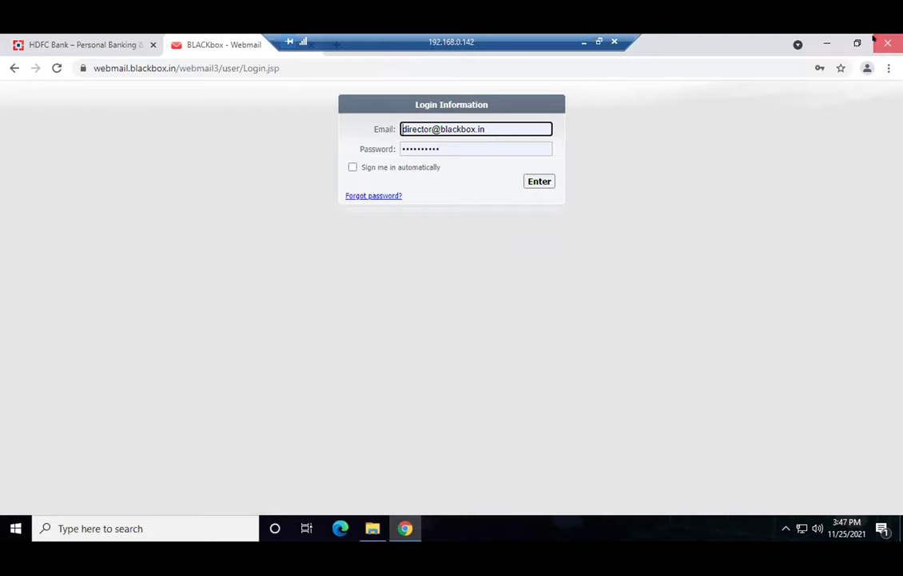
pyautogui.click(876, 40)
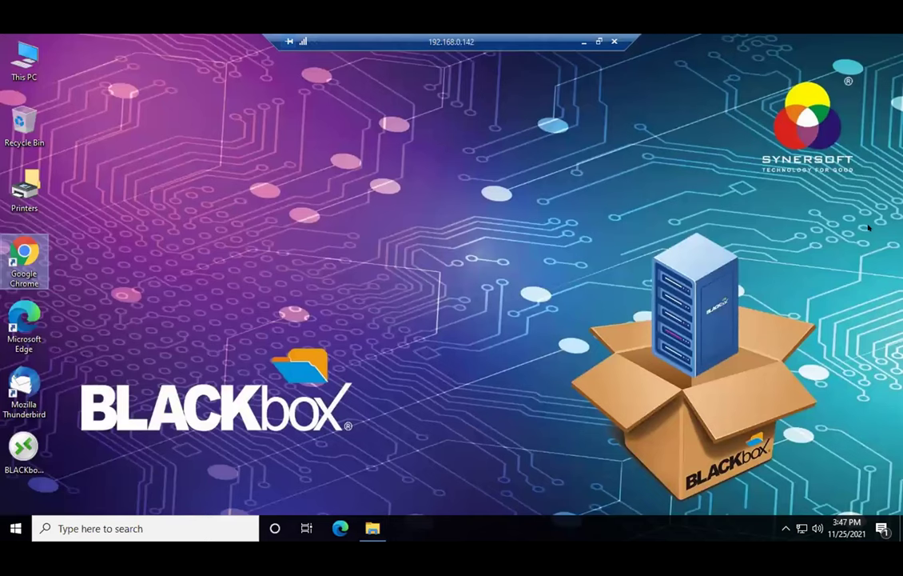
# Toggle Happy Hours (On/Off) from the BLACKbox tray icon menu
pyautogui.click(767, 384)
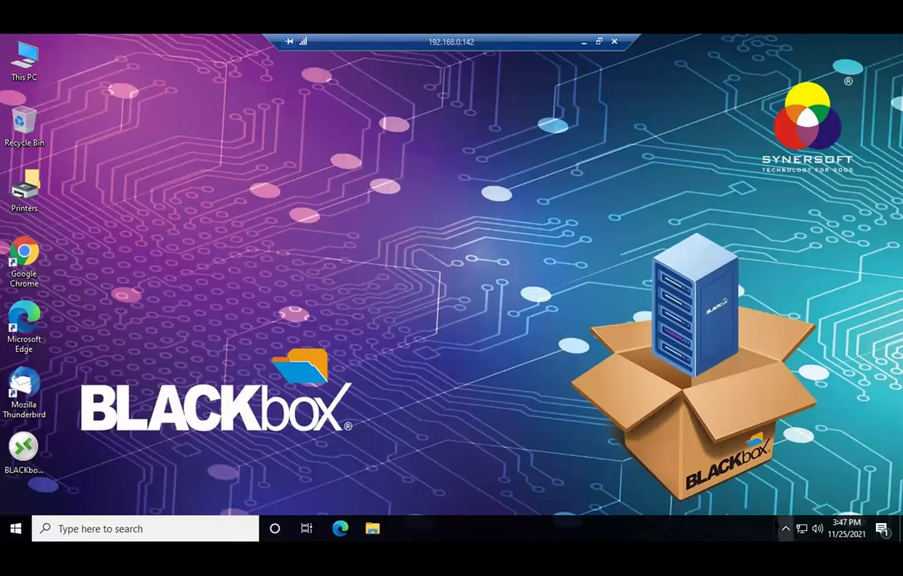
pyautogui.click(786, 528)
pyautogui.rightClick(800, 502)
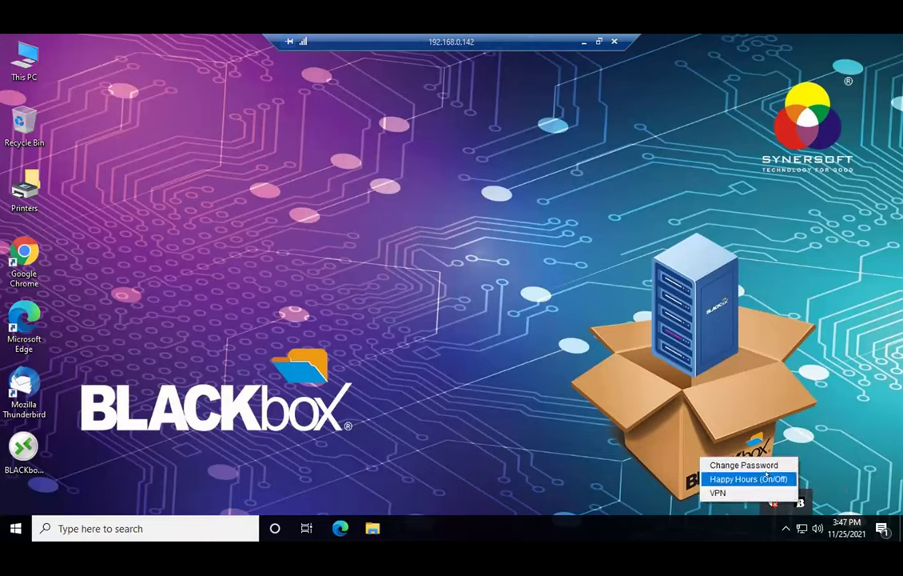
pyautogui.click(766, 476)
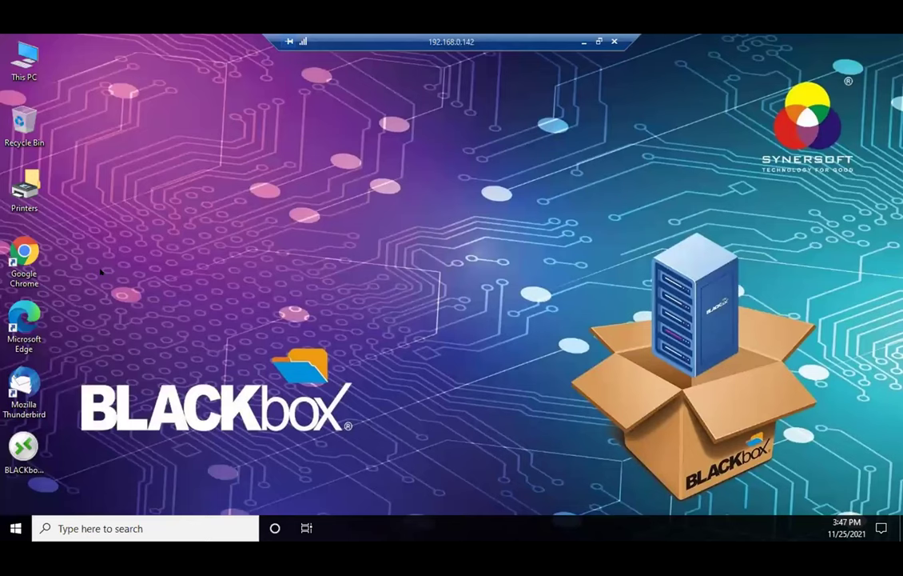
# Relaunch Chrome and go to dropbox.com
pyautogui.doubleClick(24, 240)
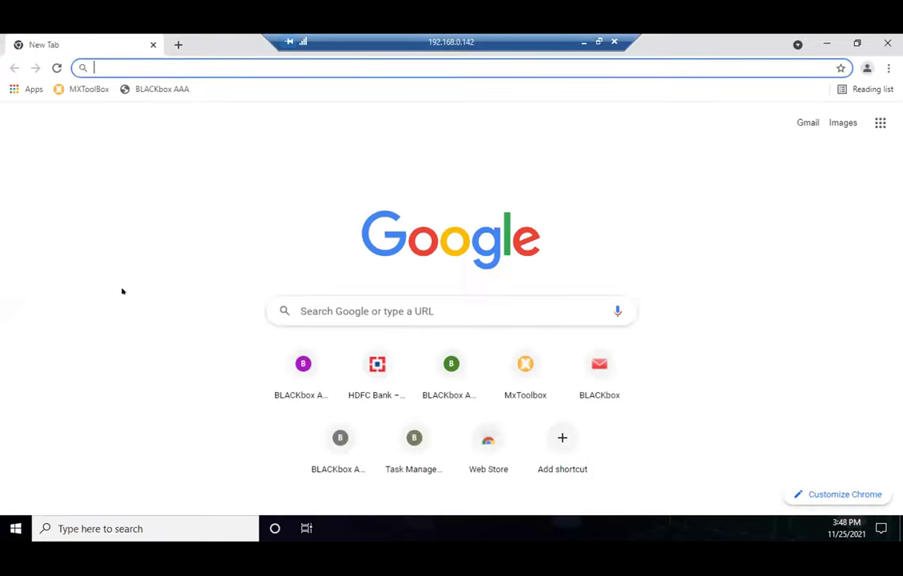
pyautogui.write('dr')
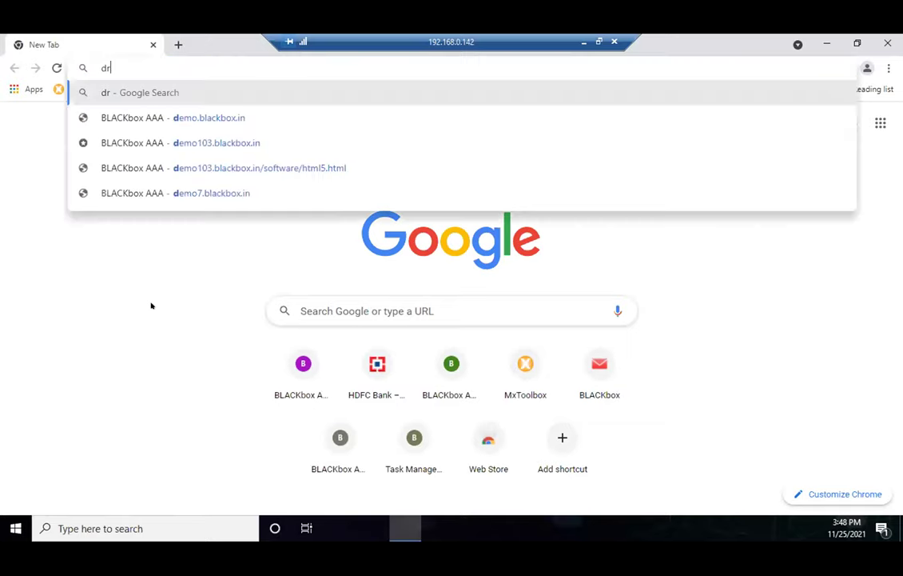
pyautogui.write('p')
pyautogui.press('BackSpace')
pyautogui.write('opbox.com')
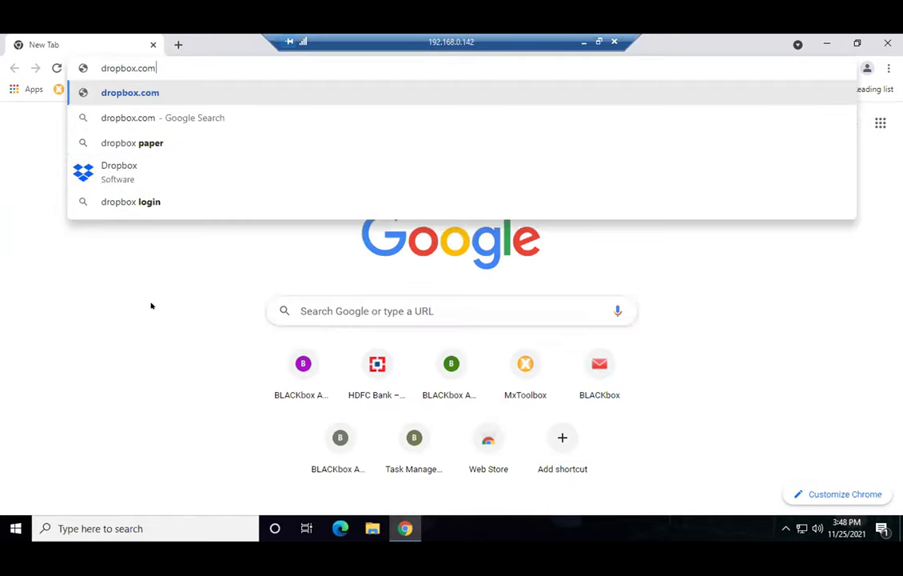
pyautogui.press('Return')
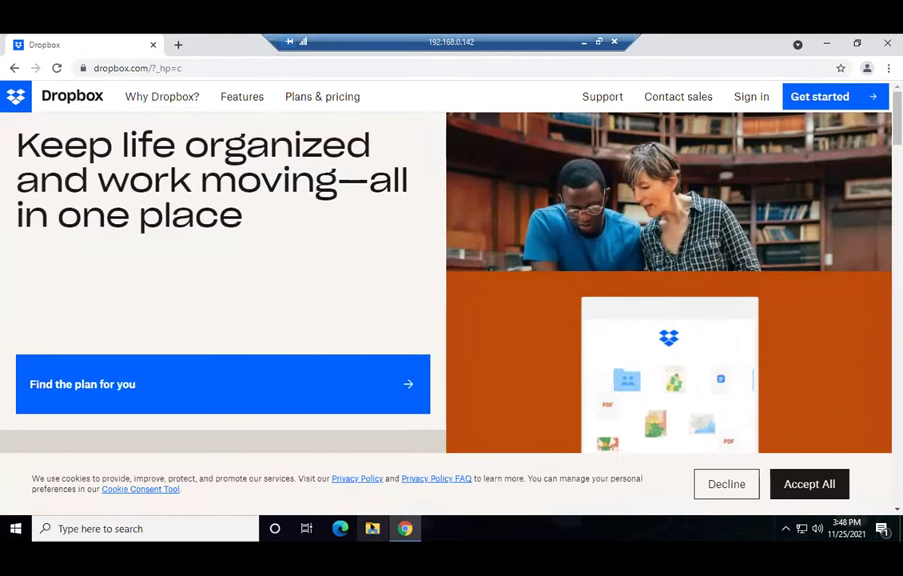
# View This PC with its downloads (Z:) drive, then close the Dropbox Chrome window
pyautogui.press('super+e')
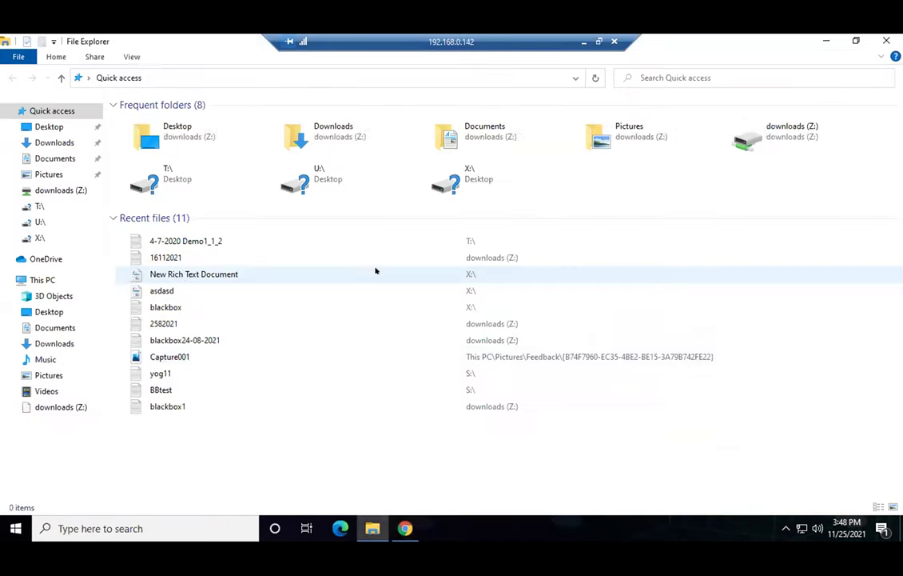
pyautogui.click(49, 280)
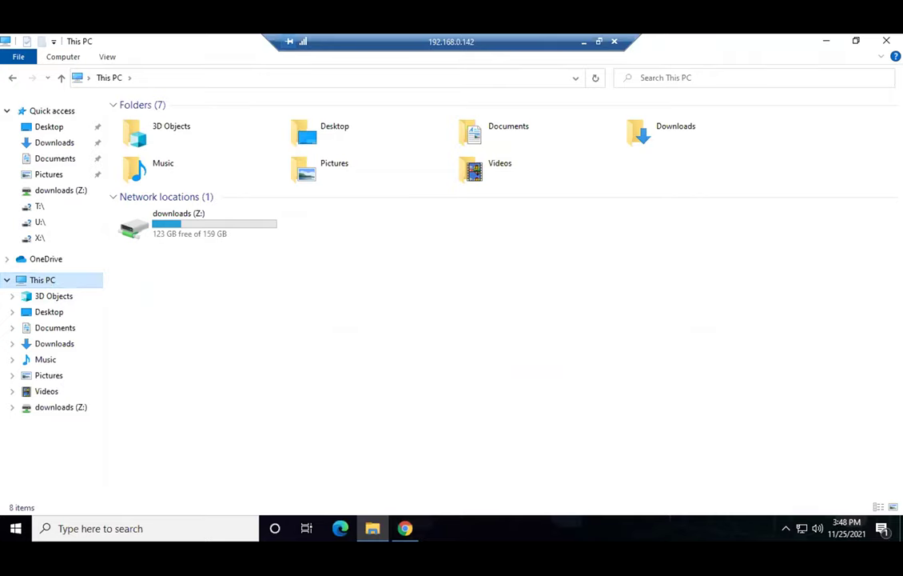
pyautogui.hotkey('alt', 'Tab')
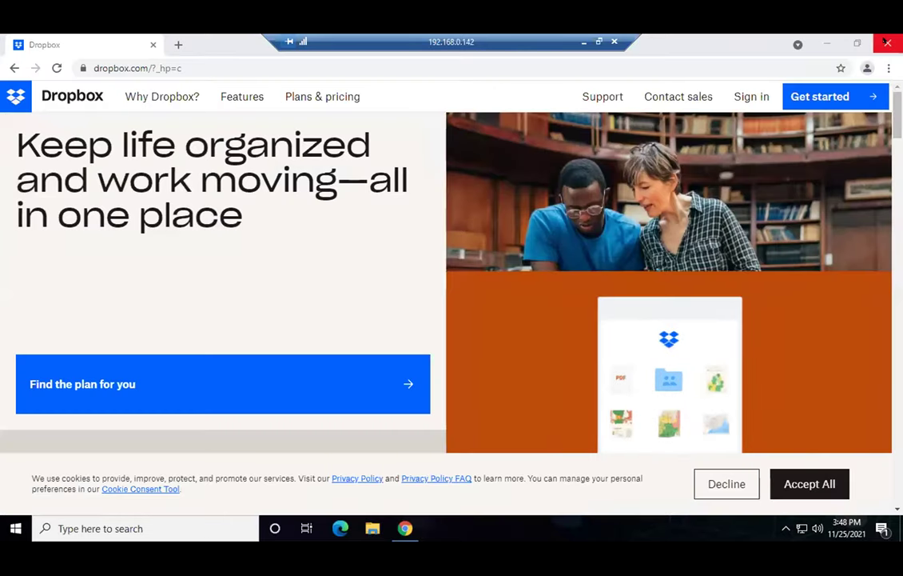
pyautogui.click(888, 43)
pyautogui.click(786, 528)
# Turn Happy Hours off so This PC lists Downloads (Y:) and Professional.AM (Z:)
pyautogui.rightClick(787, 501)
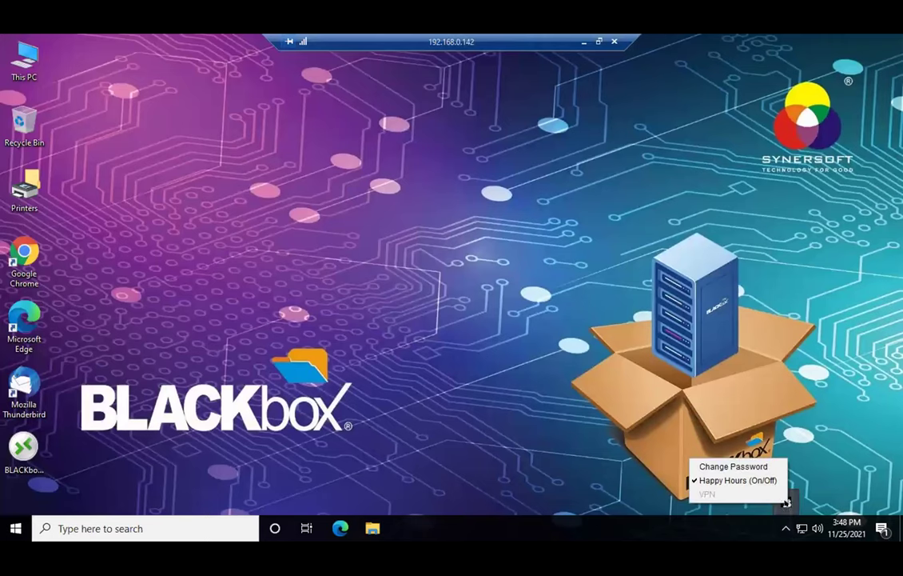
pyautogui.click(753, 480)
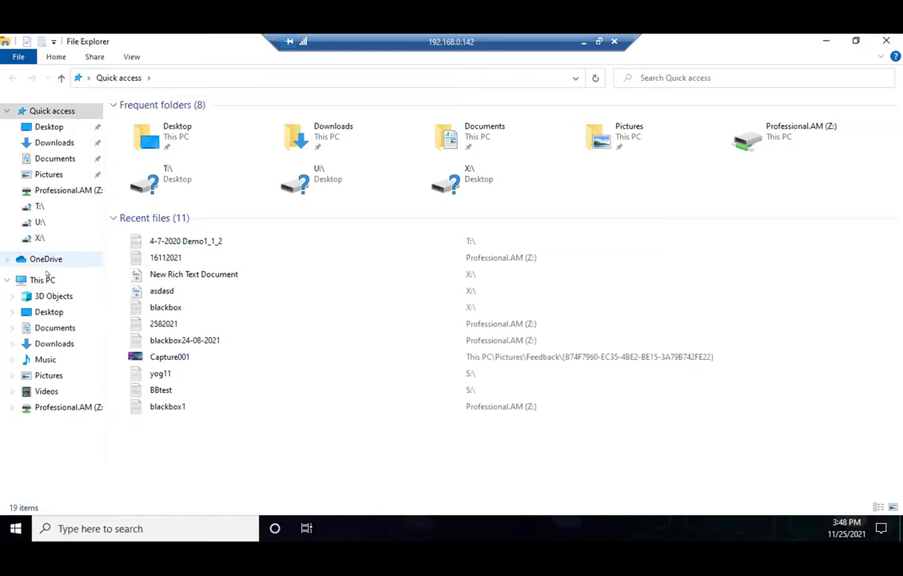
pyautogui.click(43, 278)
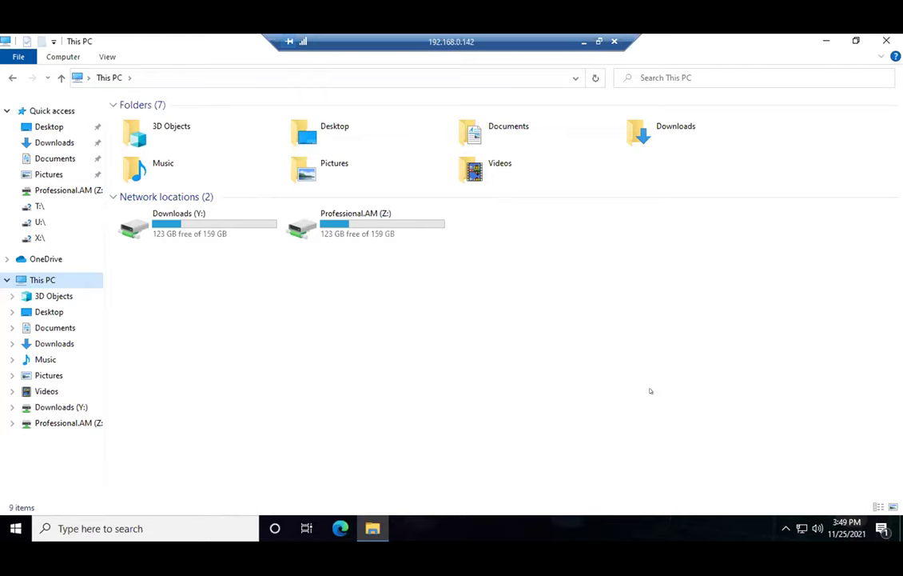
pyautogui.click(786, 528)
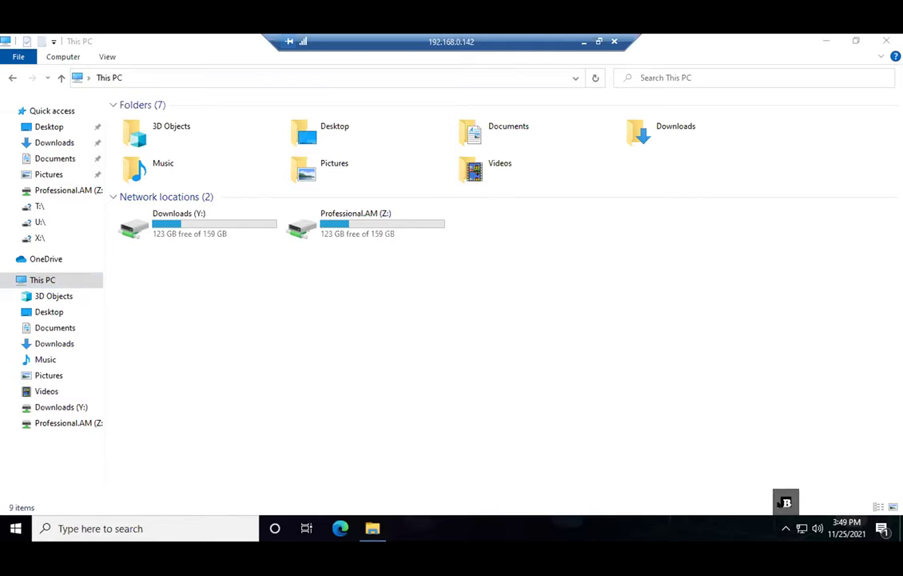
pyautogui.rightClick(786, 502)
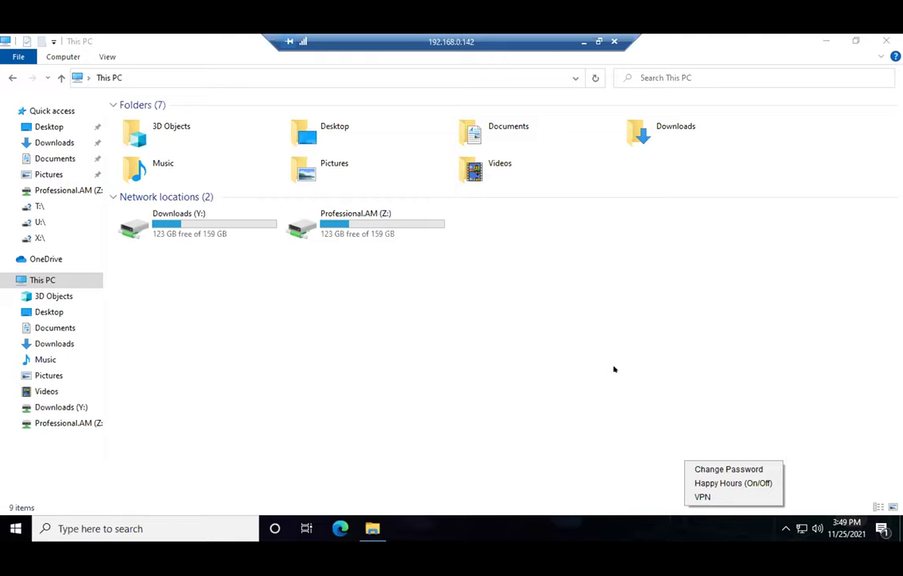
# Bring up the BLACKbox VPN window, dismiss it, and close This PC once nine drives appear
pyautogui.click(701, 496)
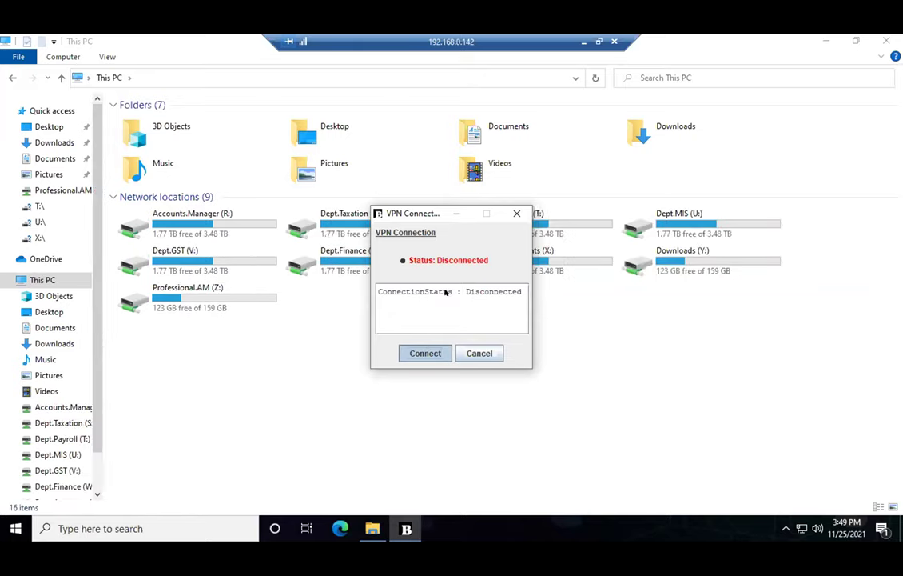
pyautogui.click(454, 213)
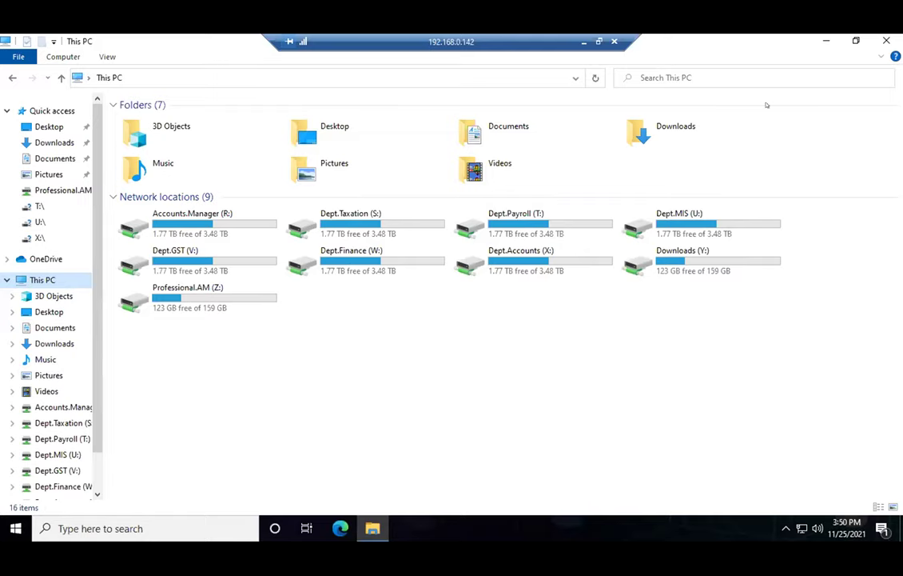
pyautogui.click(884, 41)
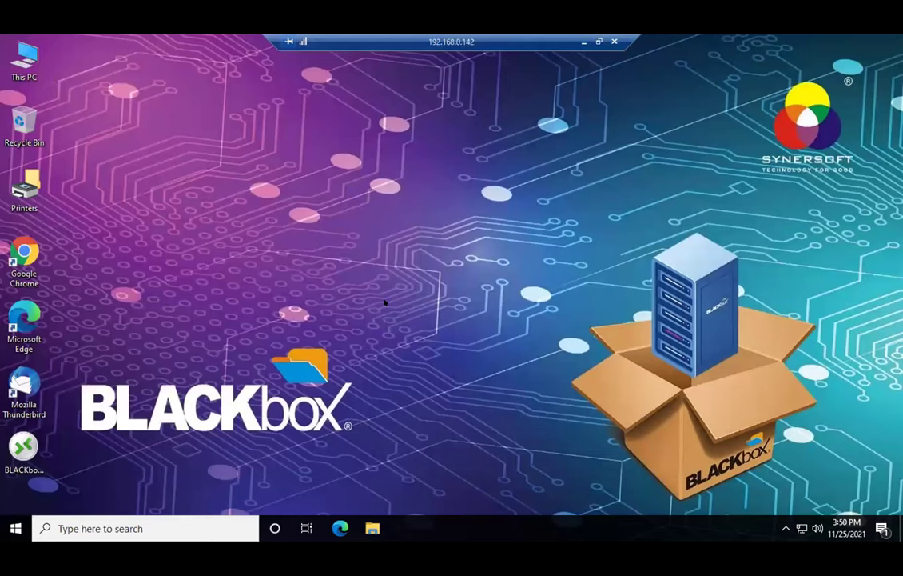
# From the BLACKbox app launcher, start TallyPrime and eSSL Smart Office Suite 6.9
pyautogui.click(24, 450)
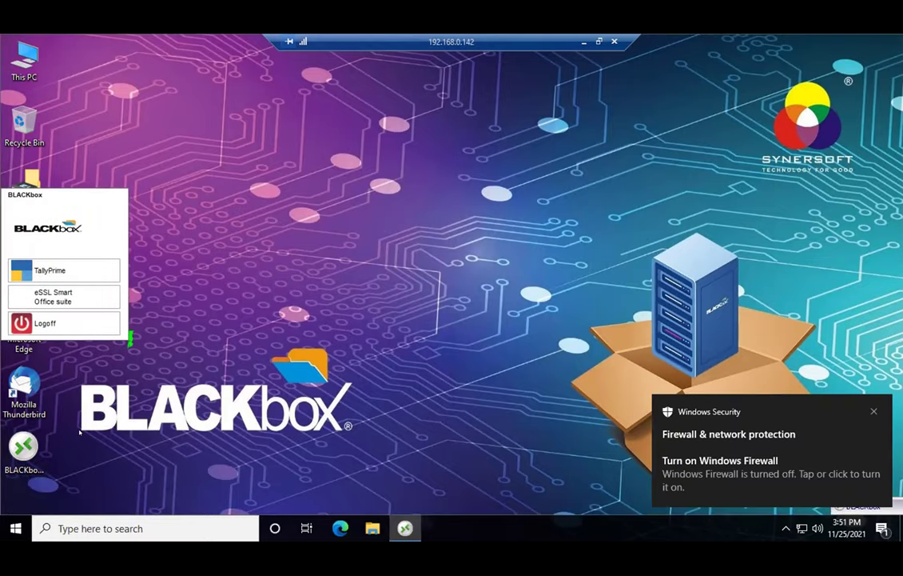
pyautogui.click(69, 264)
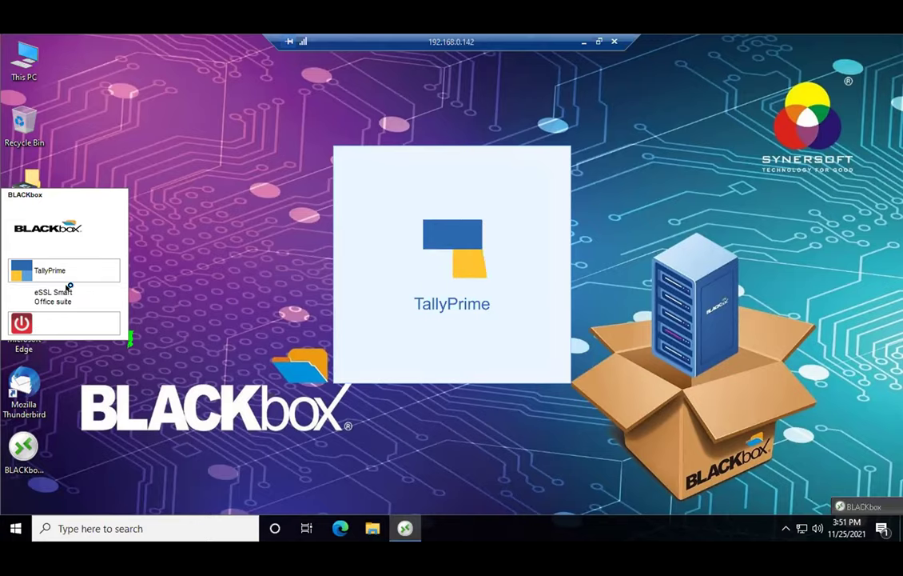
pyautogui.click(67, 293)
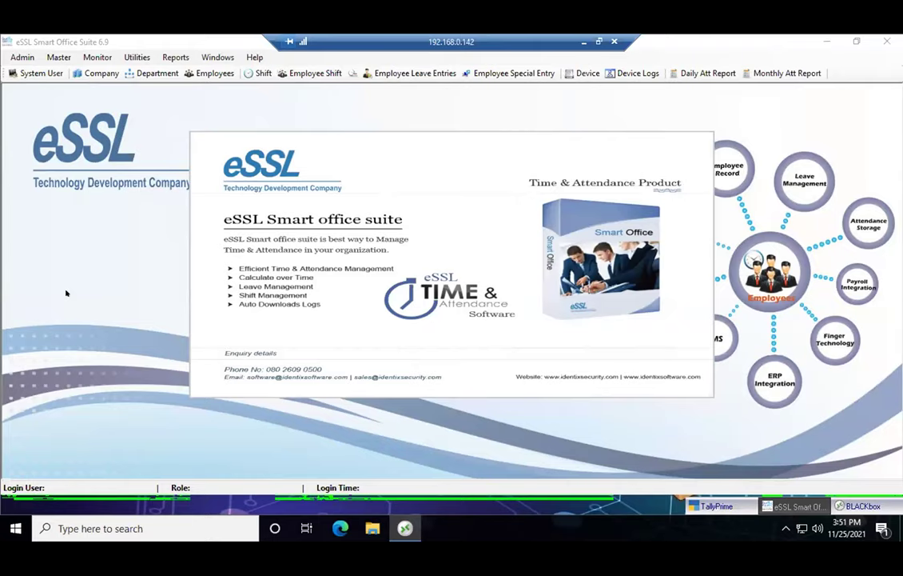
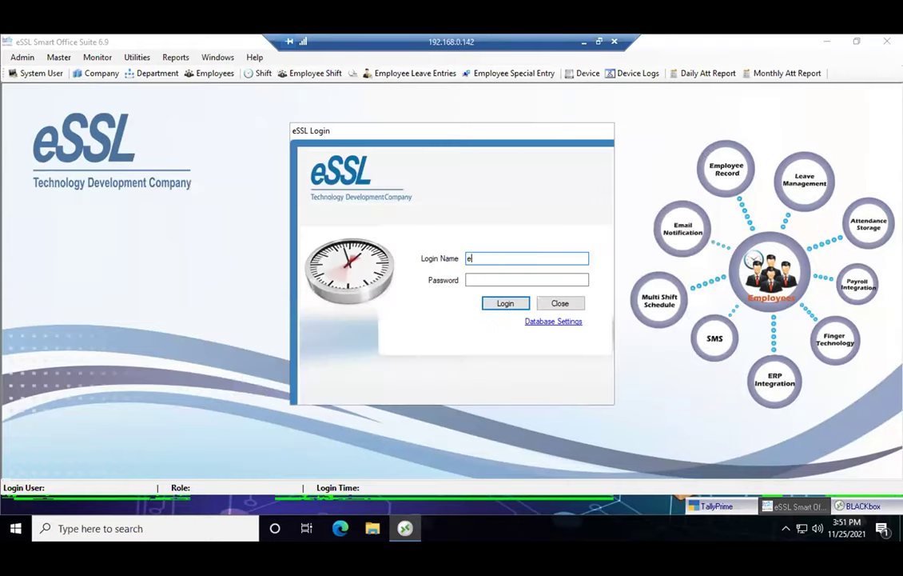
# Sign in to eSSL as admin, show the Employee List, then run TallyPrime in Educational Mode
pyautogui.press('Tab')
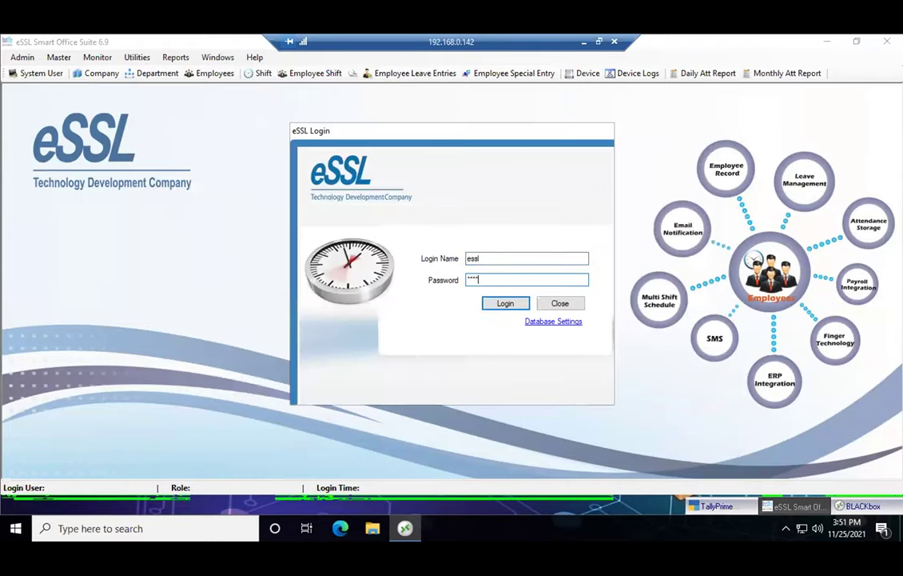
pyautogui.press('Return')
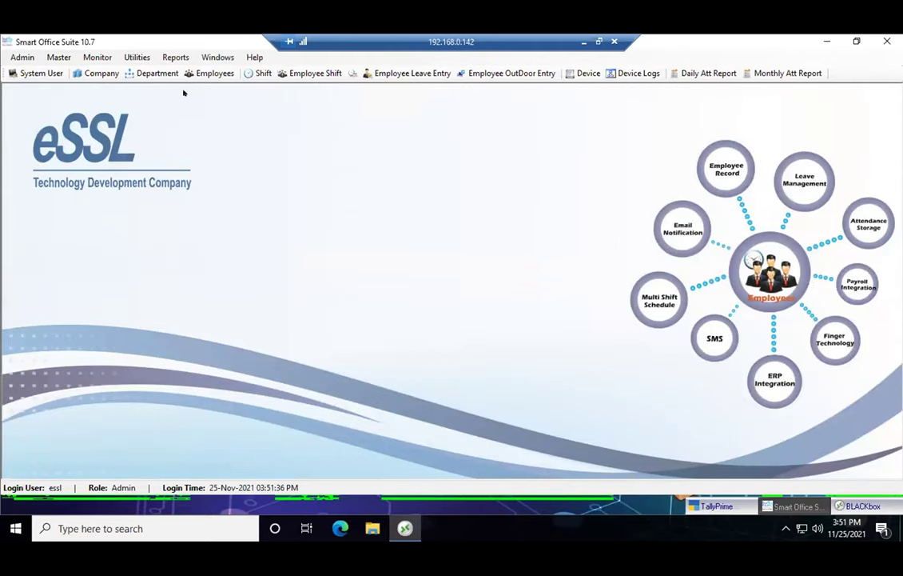
pyautogui.click(194, 72)
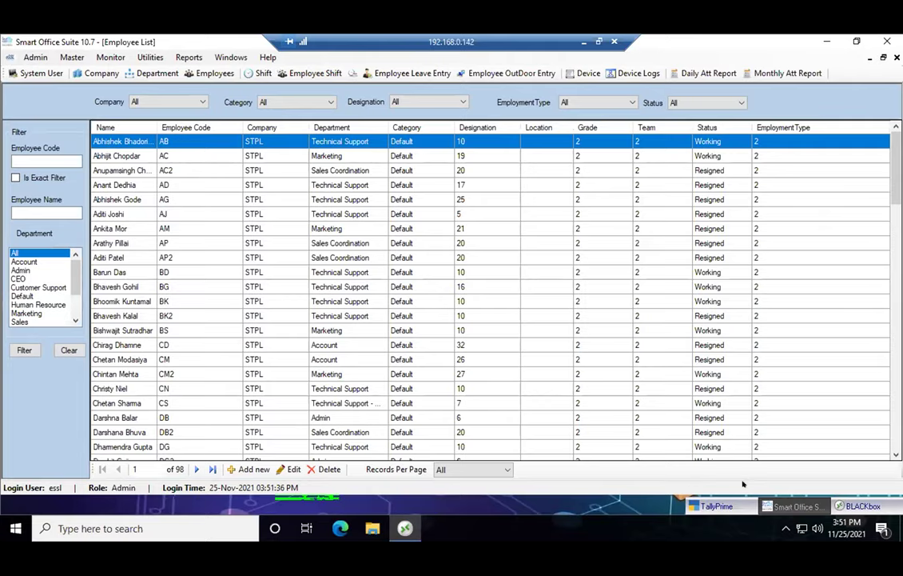
pyautogui.hotkey('alt', 'Tab')
pyautogui.click(260, 310)
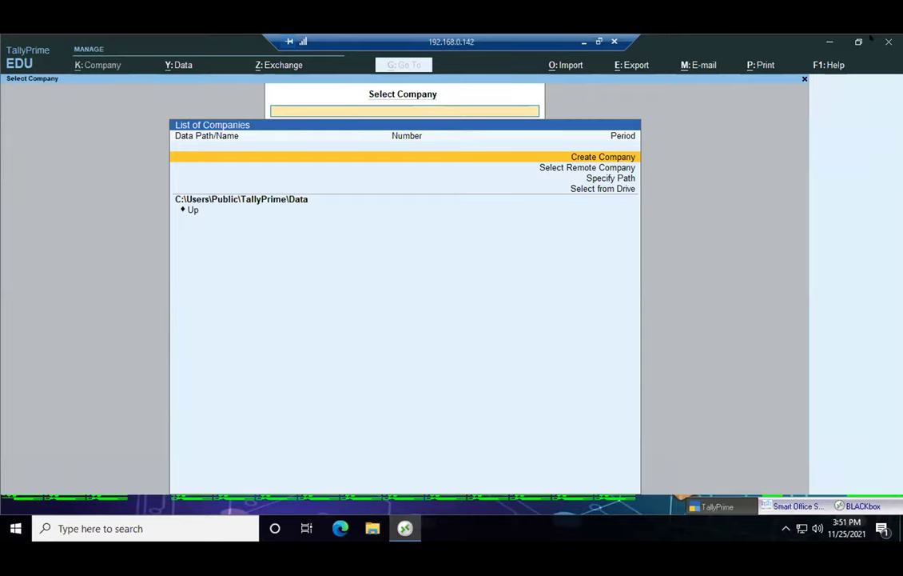
# Quit TallyPrime and log off the BLACKbox remote session, confirming both prompts
pyautogui.press('Escape')
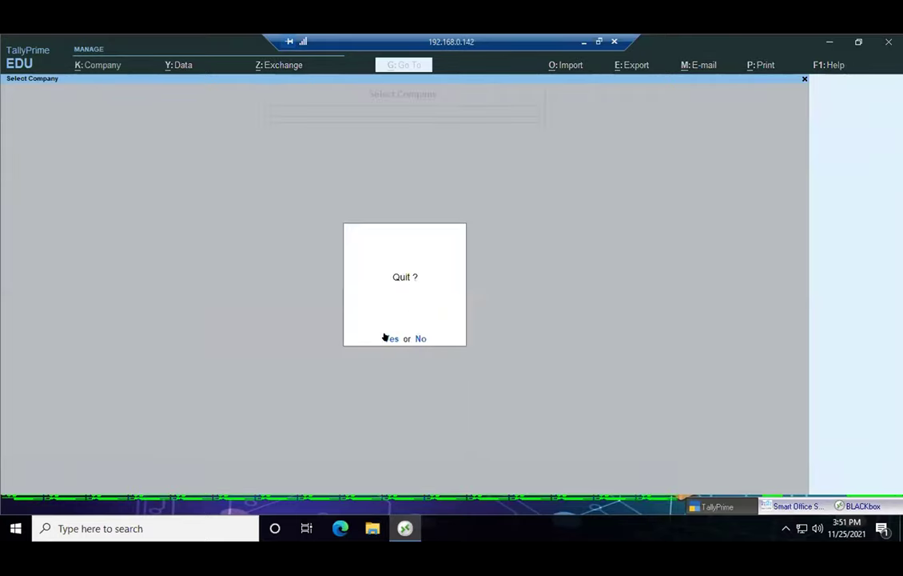
pyautogui.click(390, 339)
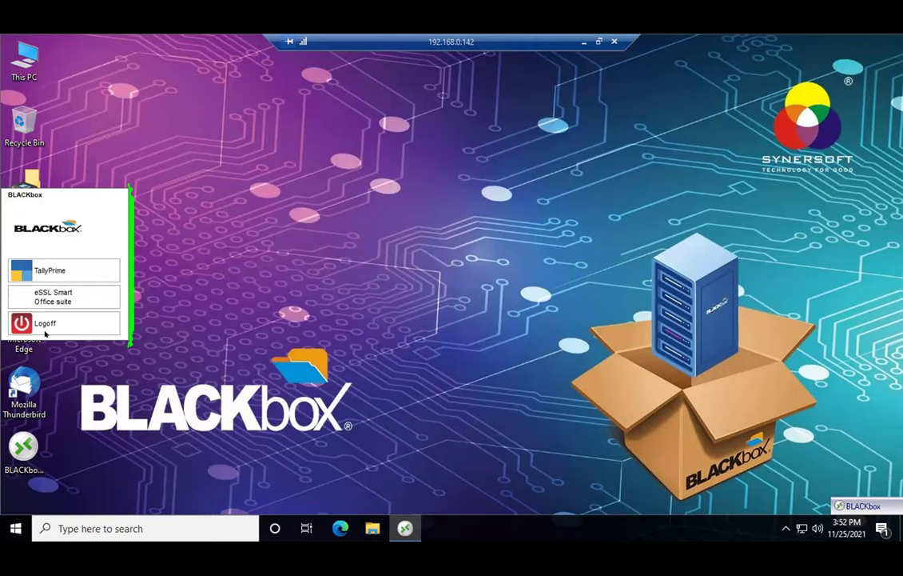
pyautogui.click(42, 323)
pyautogui.click(428, 307)
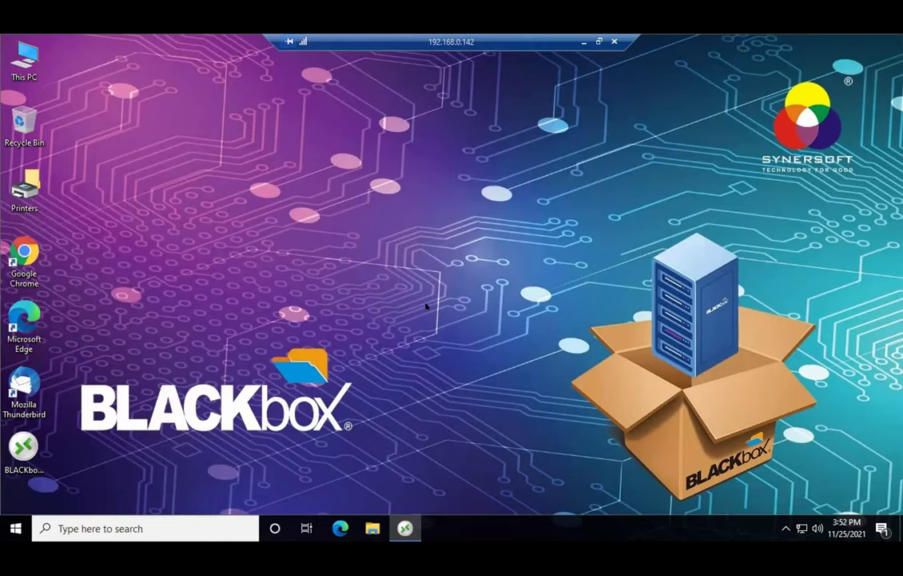